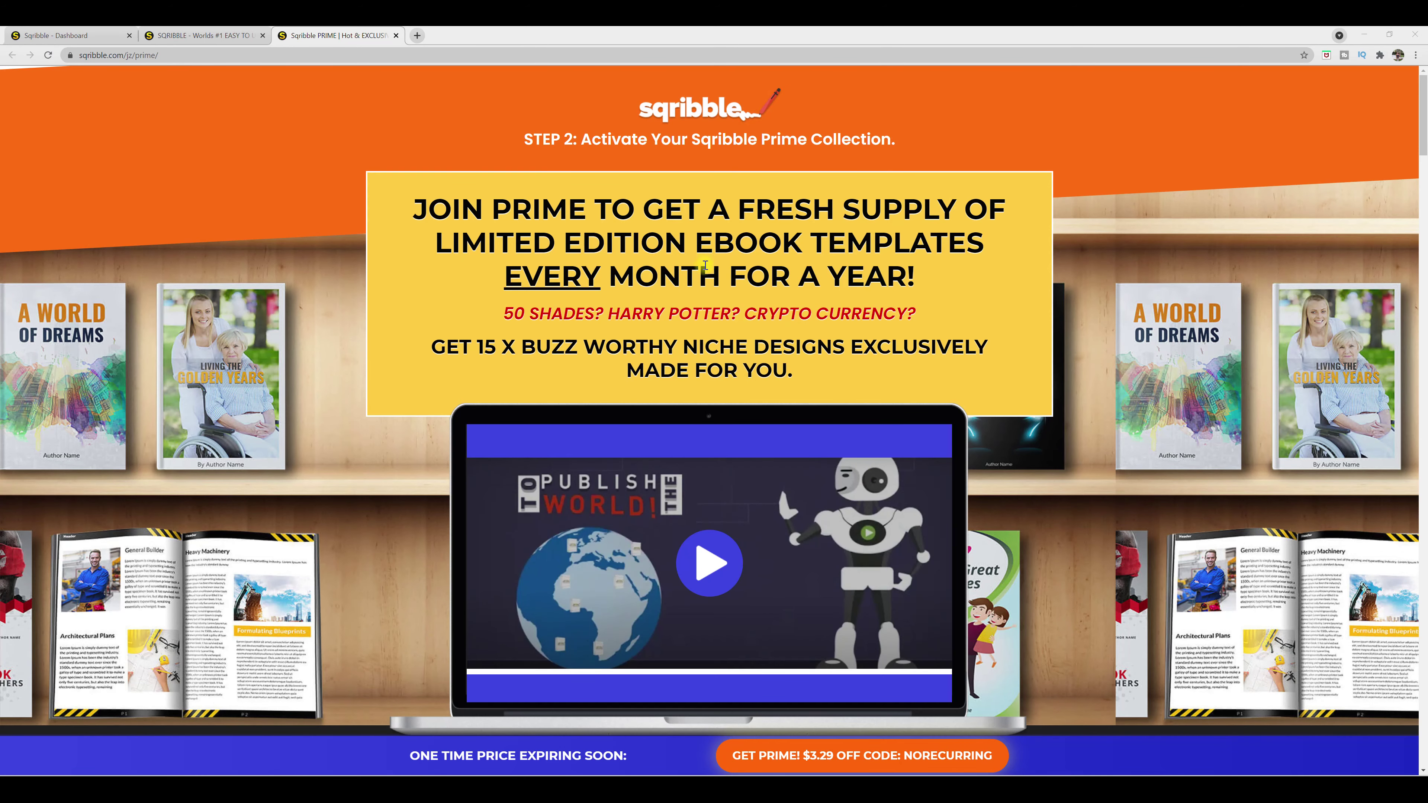
Leave the Prime sales page and return to the Sqribble Dashboard browser tab
scroll(829, 342, "down", 7)
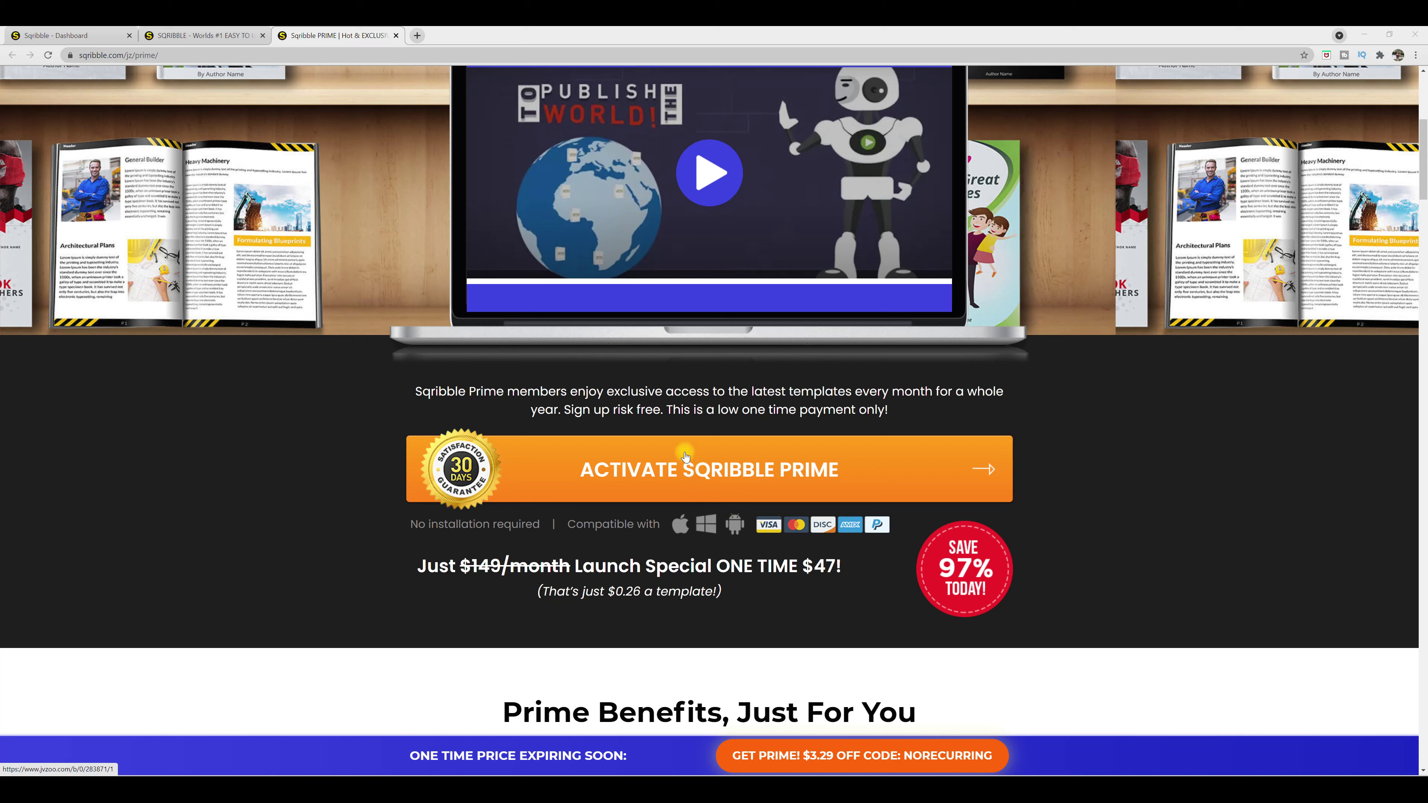
left_click(101, 35)
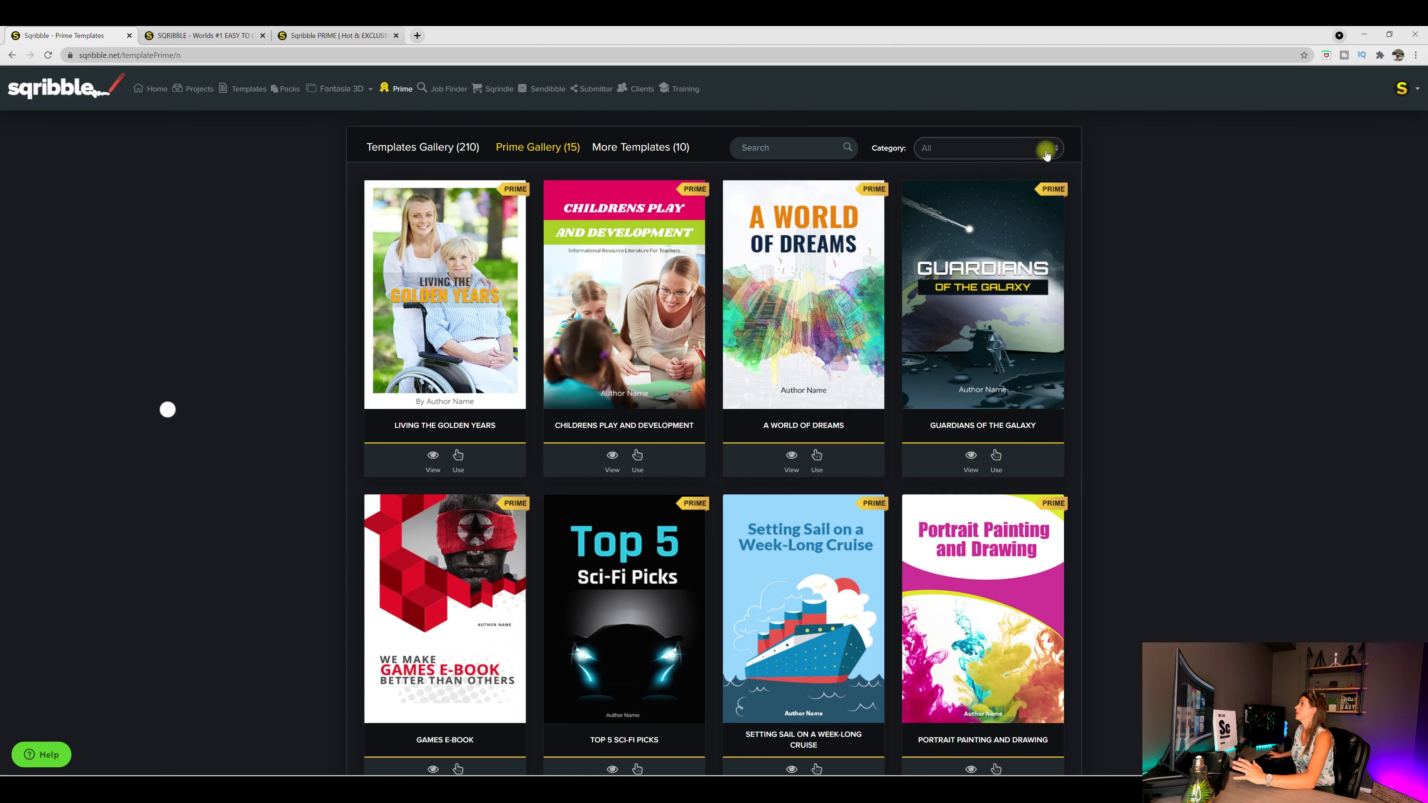
Leave the Category filter on All and browse all 15 Prime Gallery templates
left_click(1046, 150)
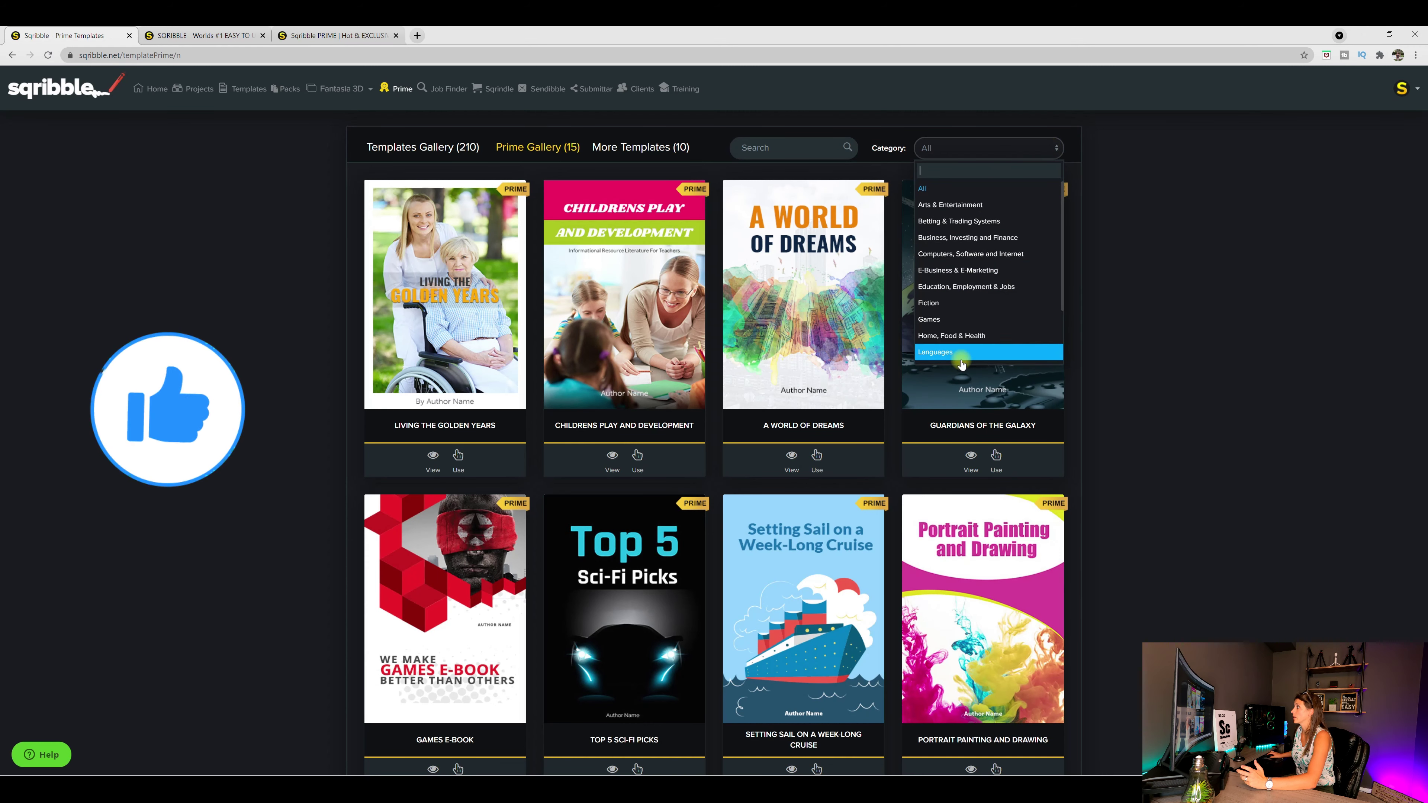
left_click(1151, 240)
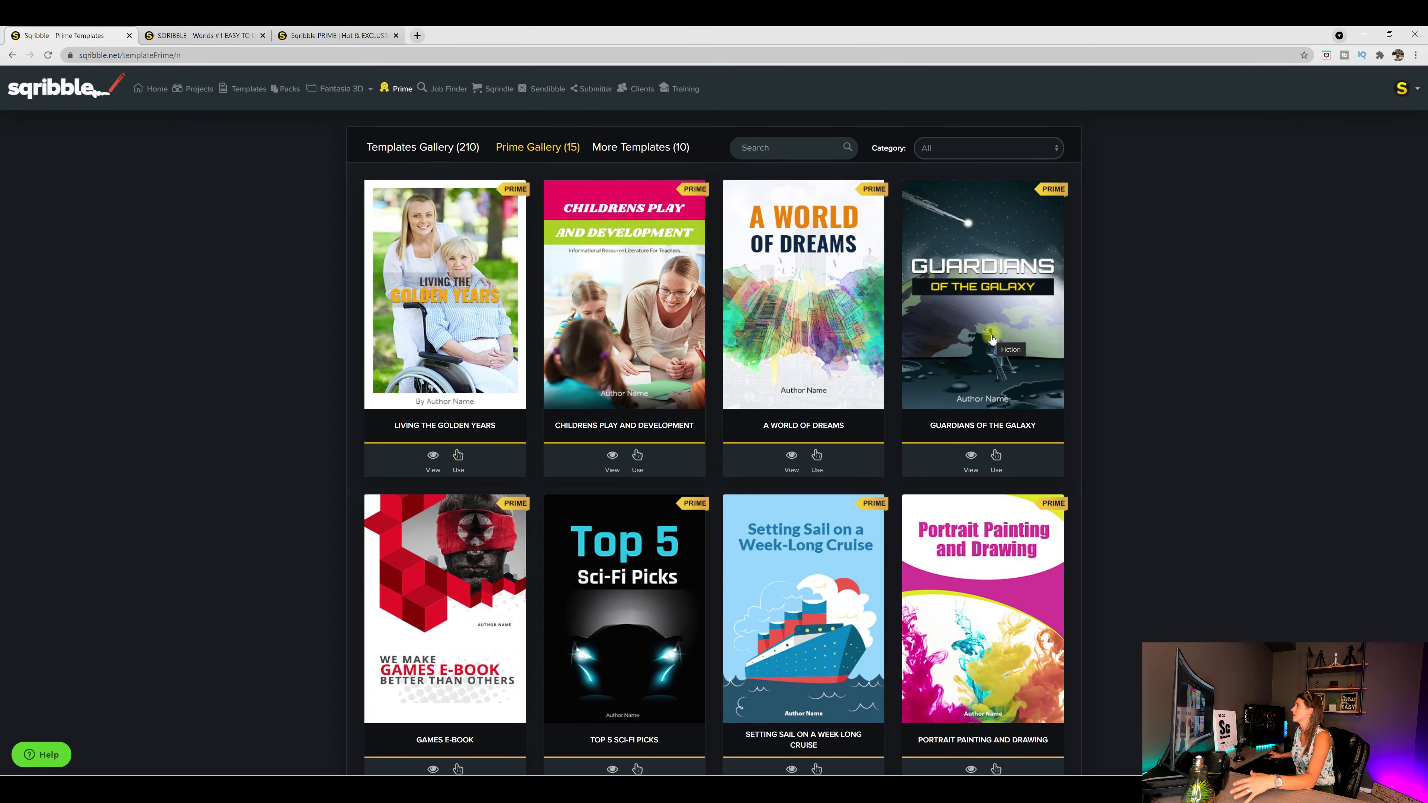
scroll(992, 339, "down", 8)
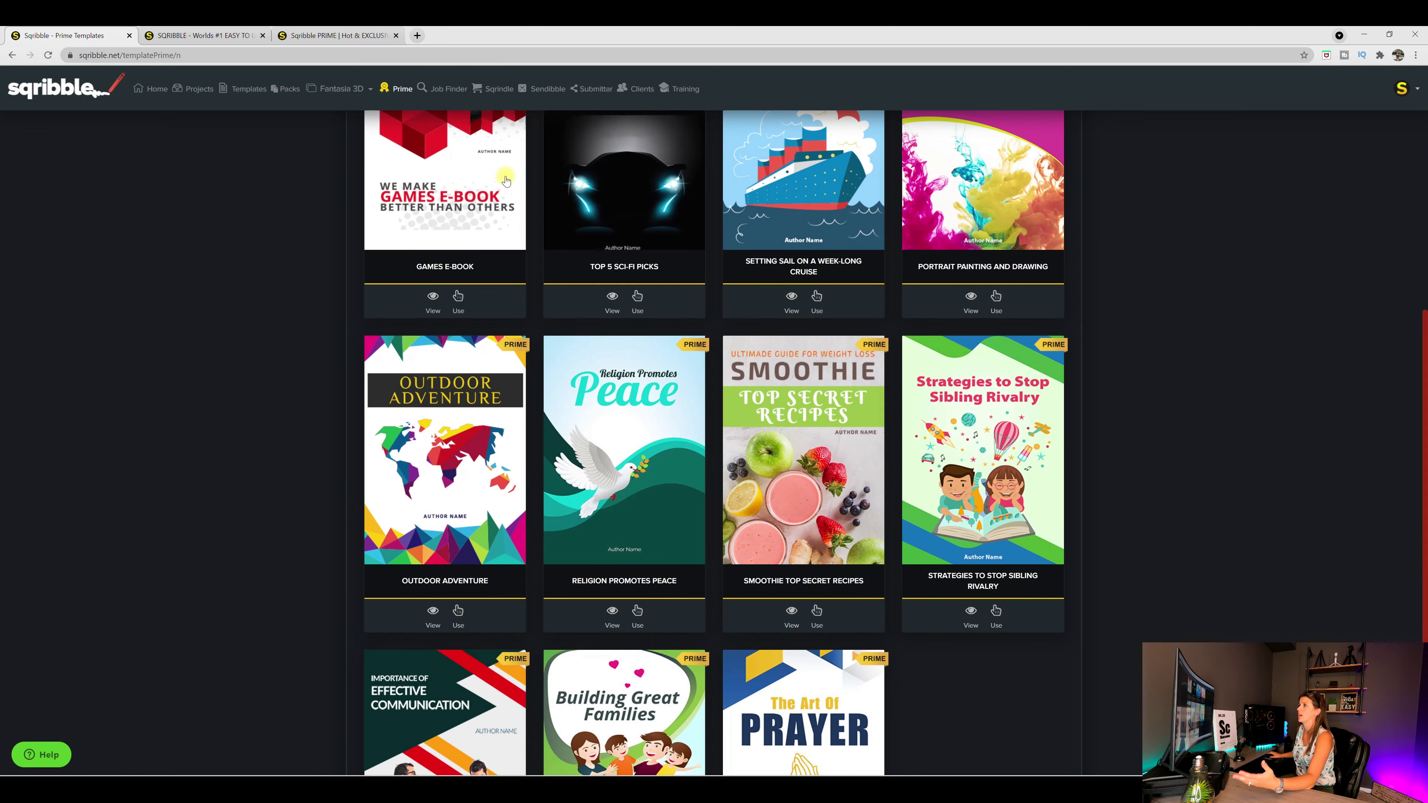
scroll(455, 190, "up", 3)
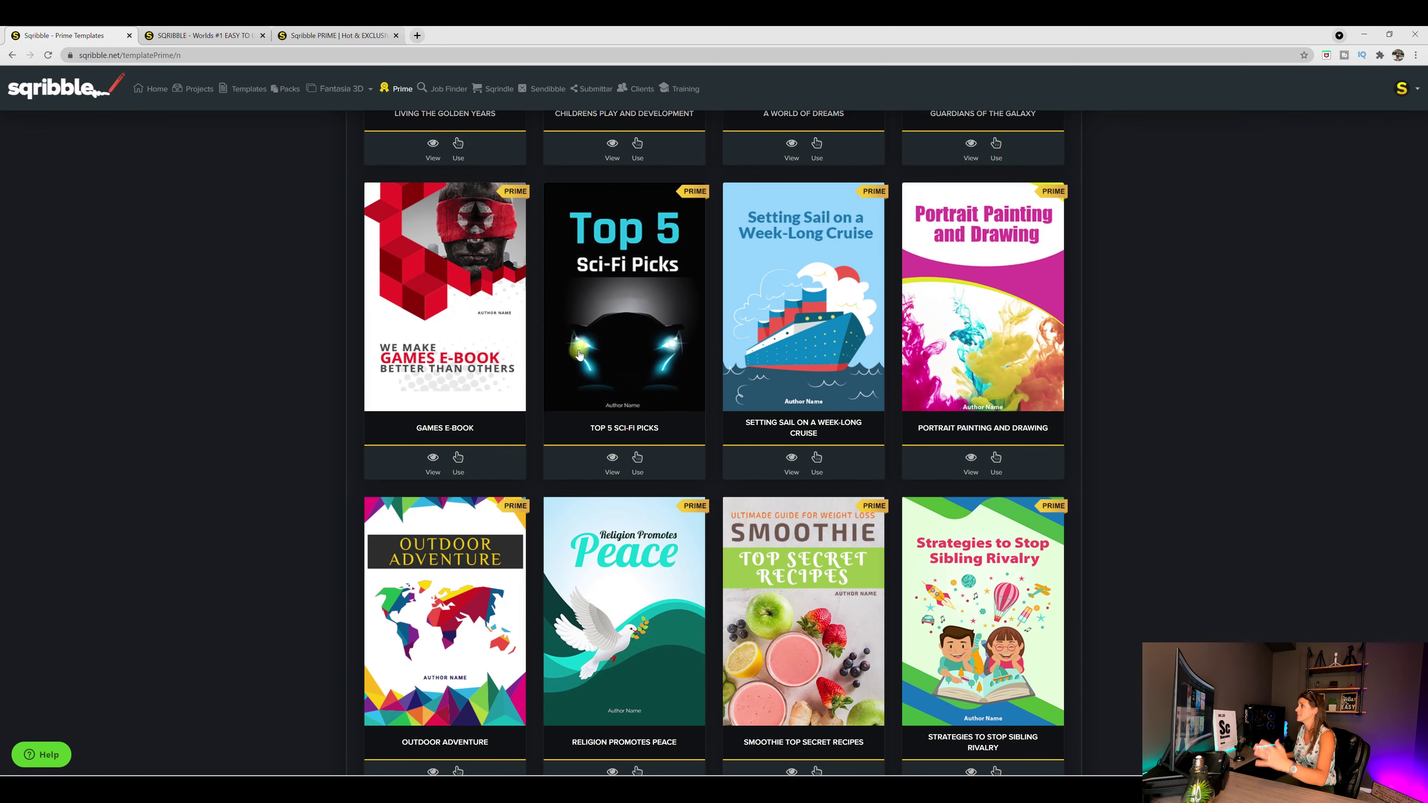
scroll(794, 512, "down", 6)
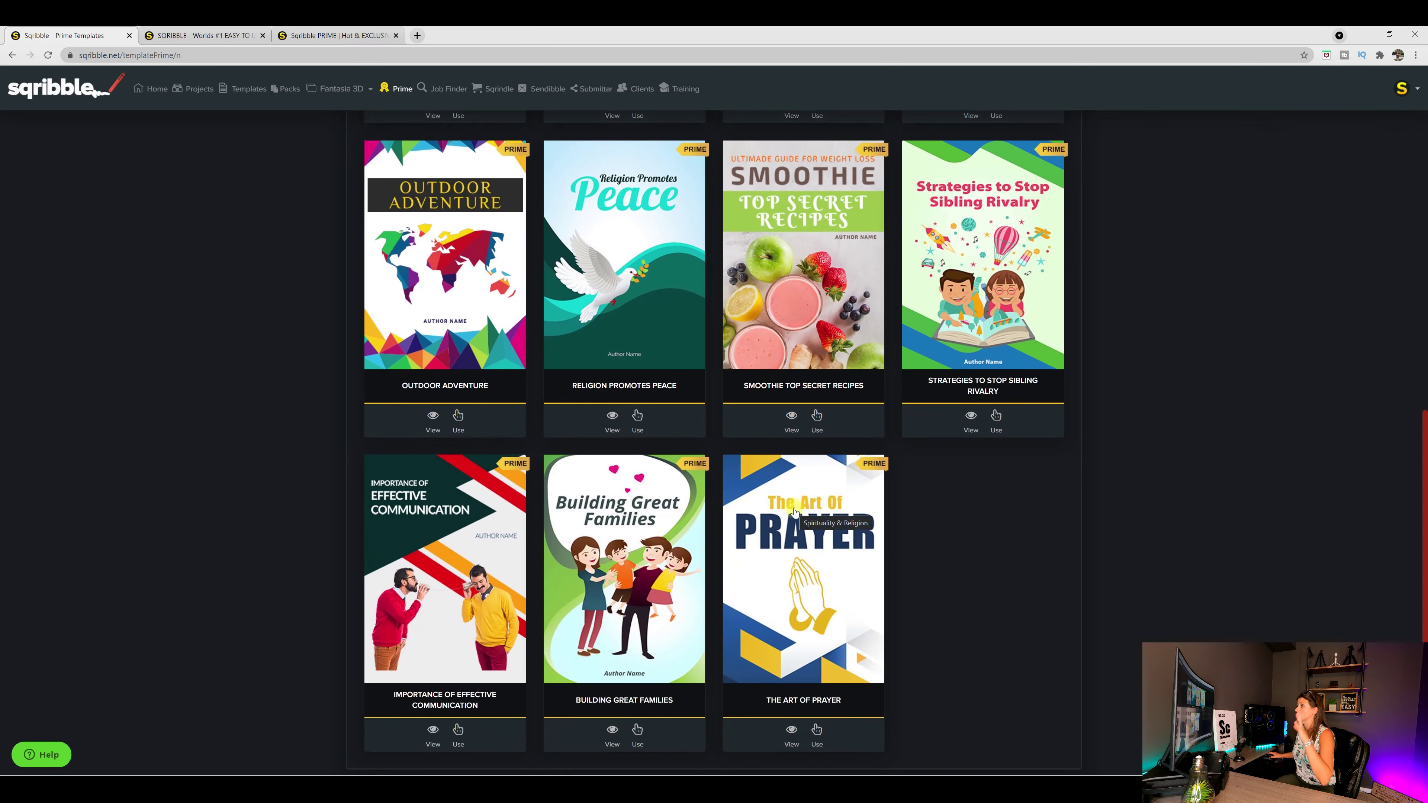
scroll(1026, 465, "up", 9)
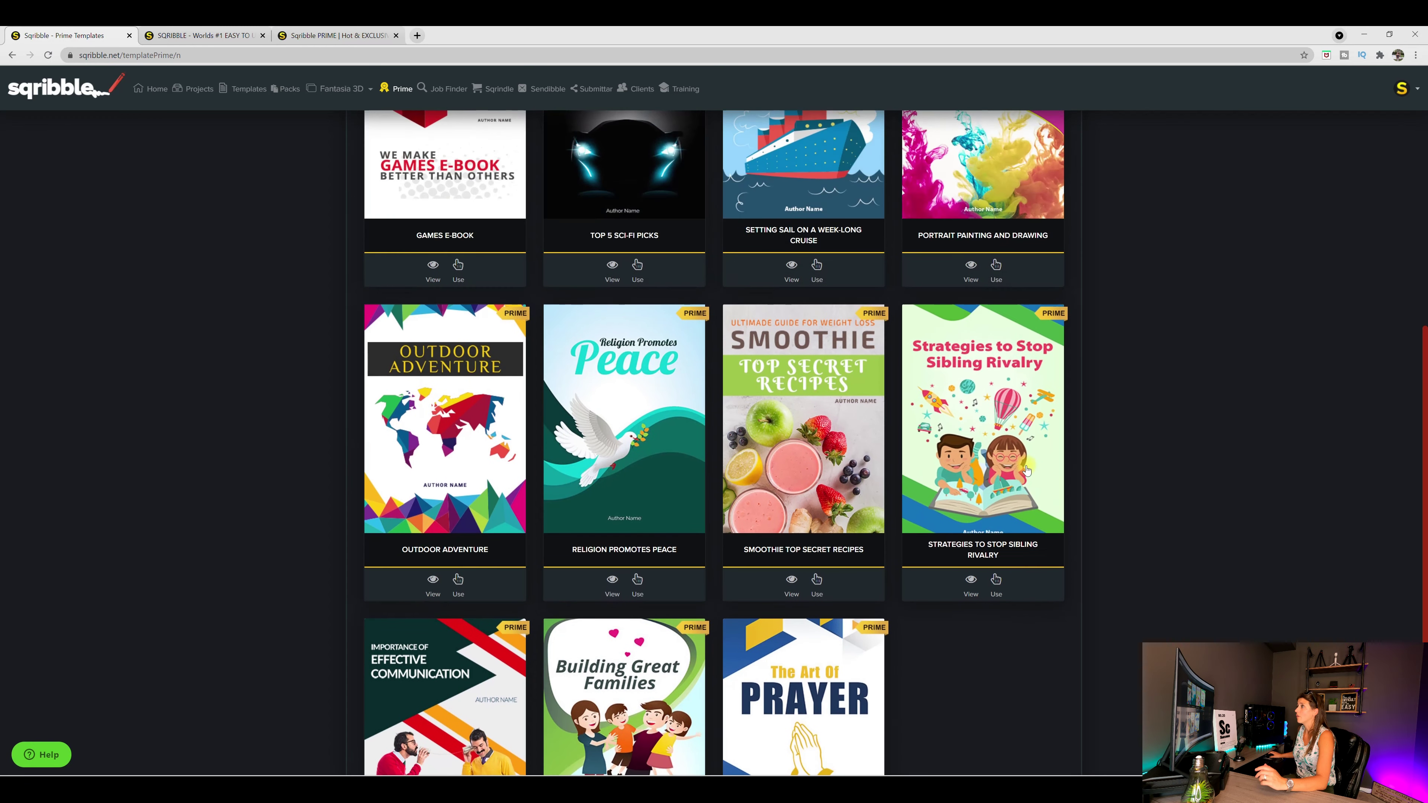
scroll(1014, 457, "up", 3)
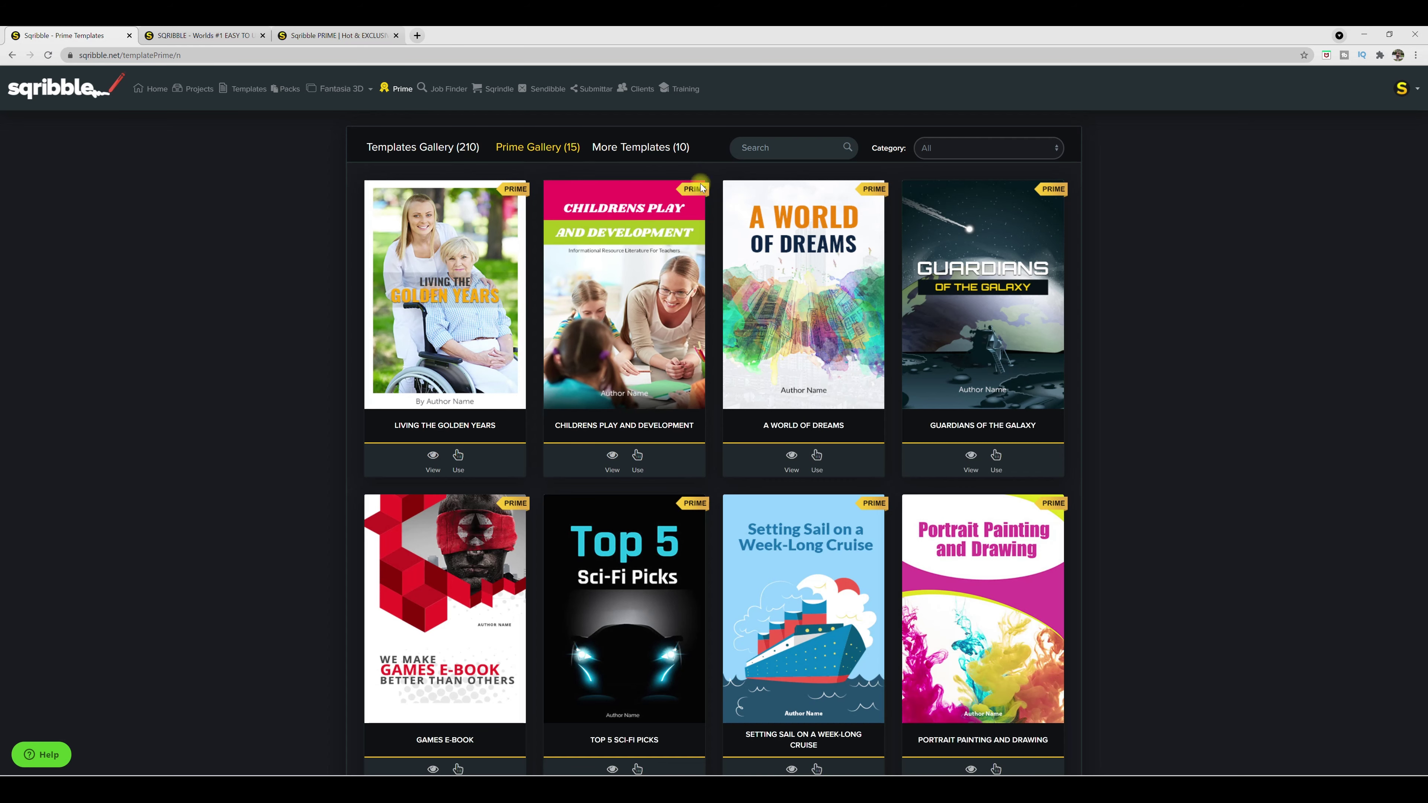
scroll(880, 200, "down", 9)
scroll(434, 454, "up", 9)
scroll(431, 461, "down", 2)
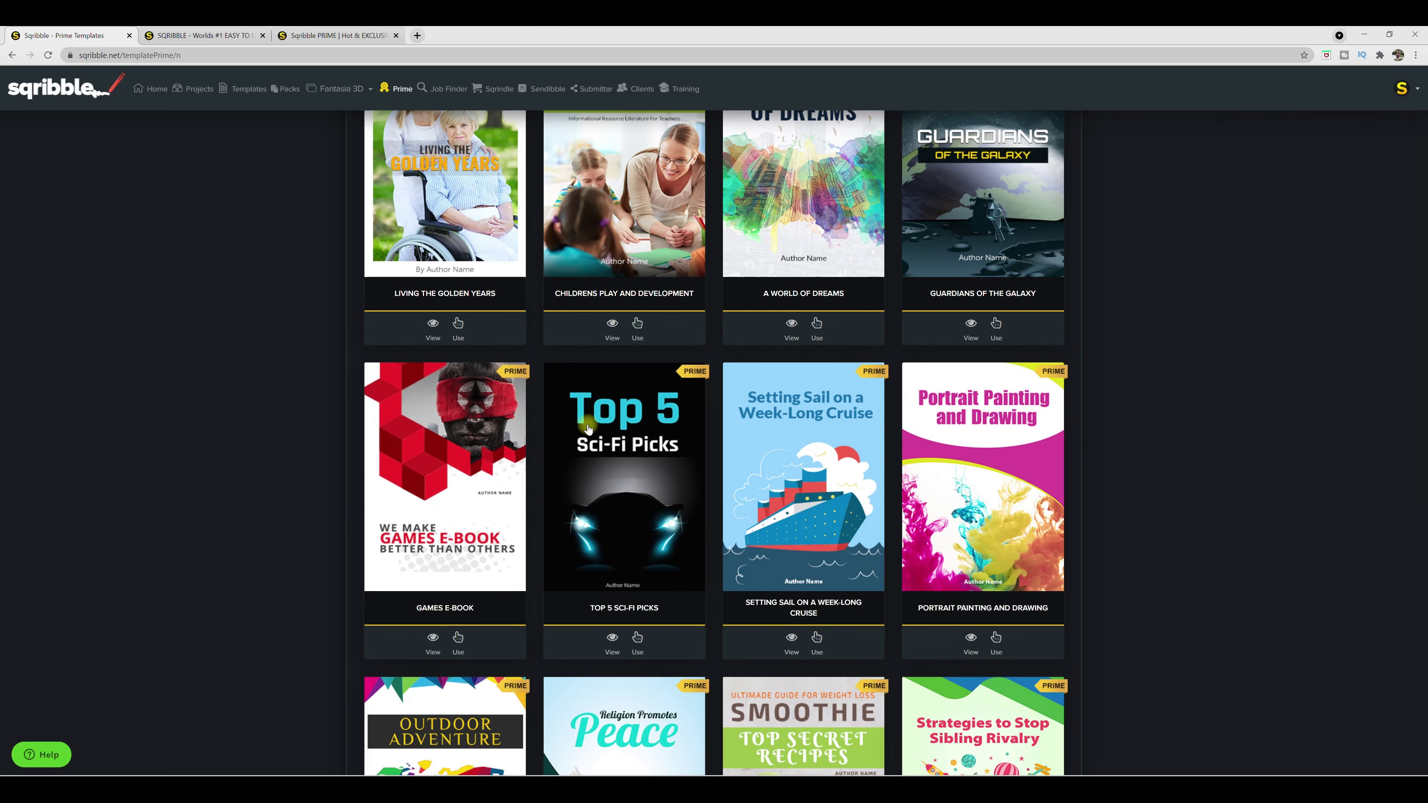
left_click(612, 641)
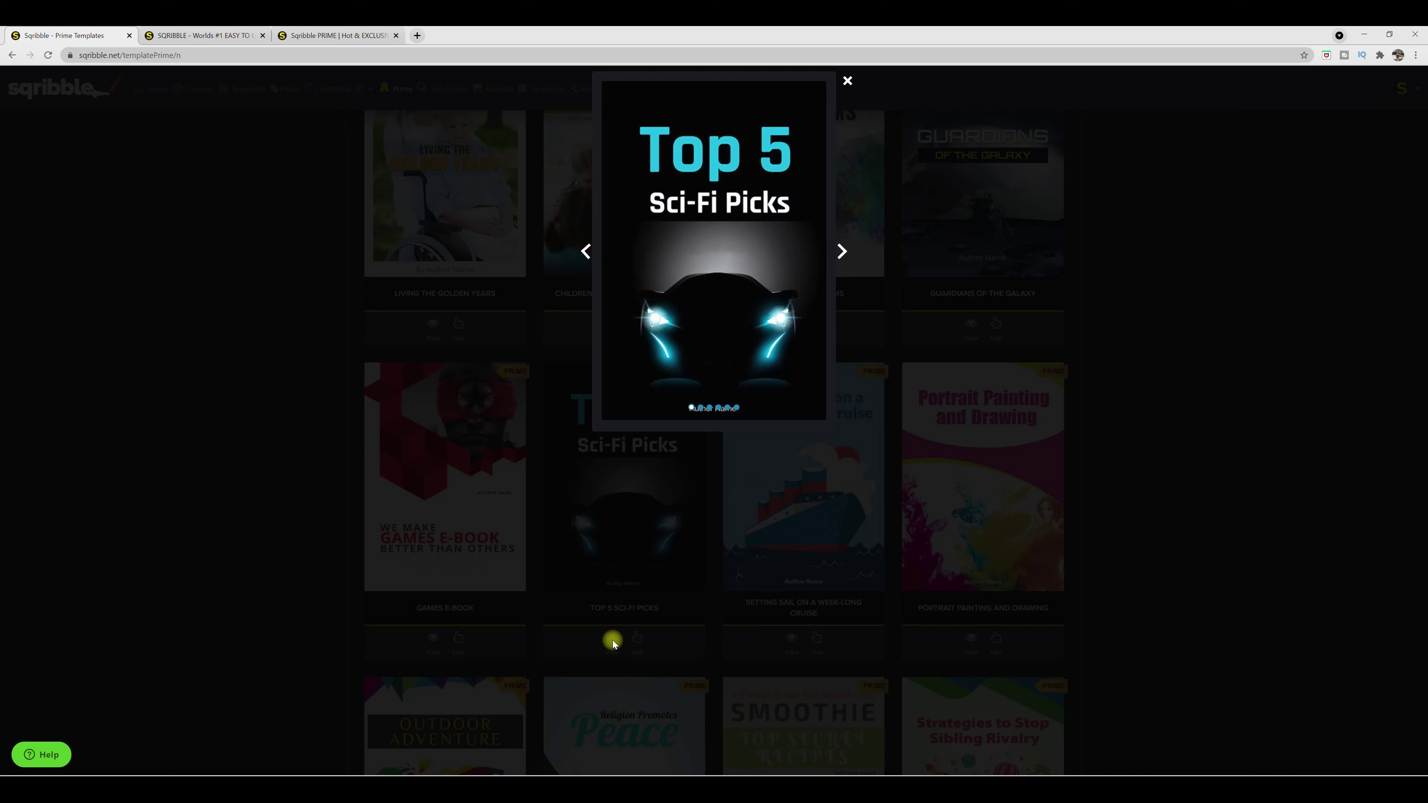
left_click(842, 252)
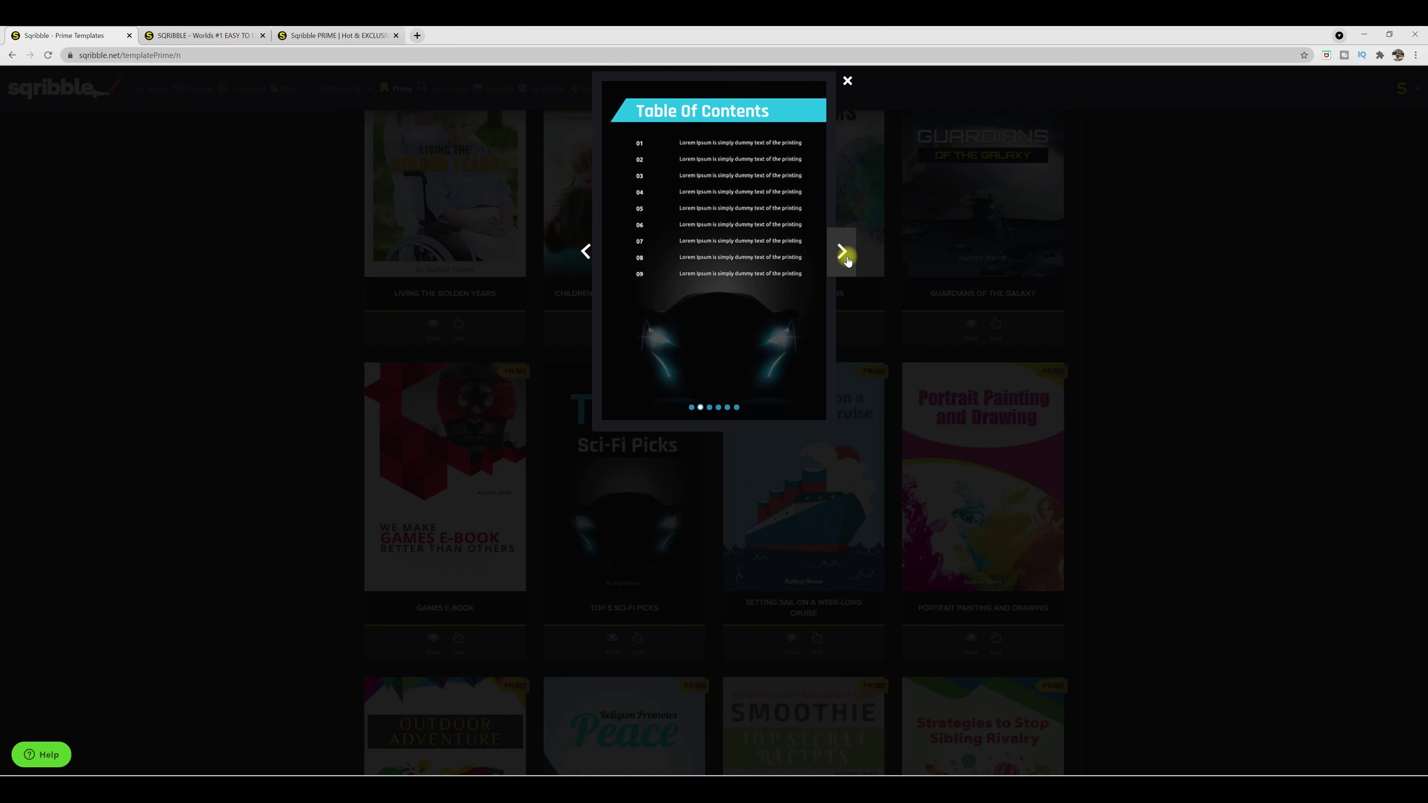
left_click(842, 252)
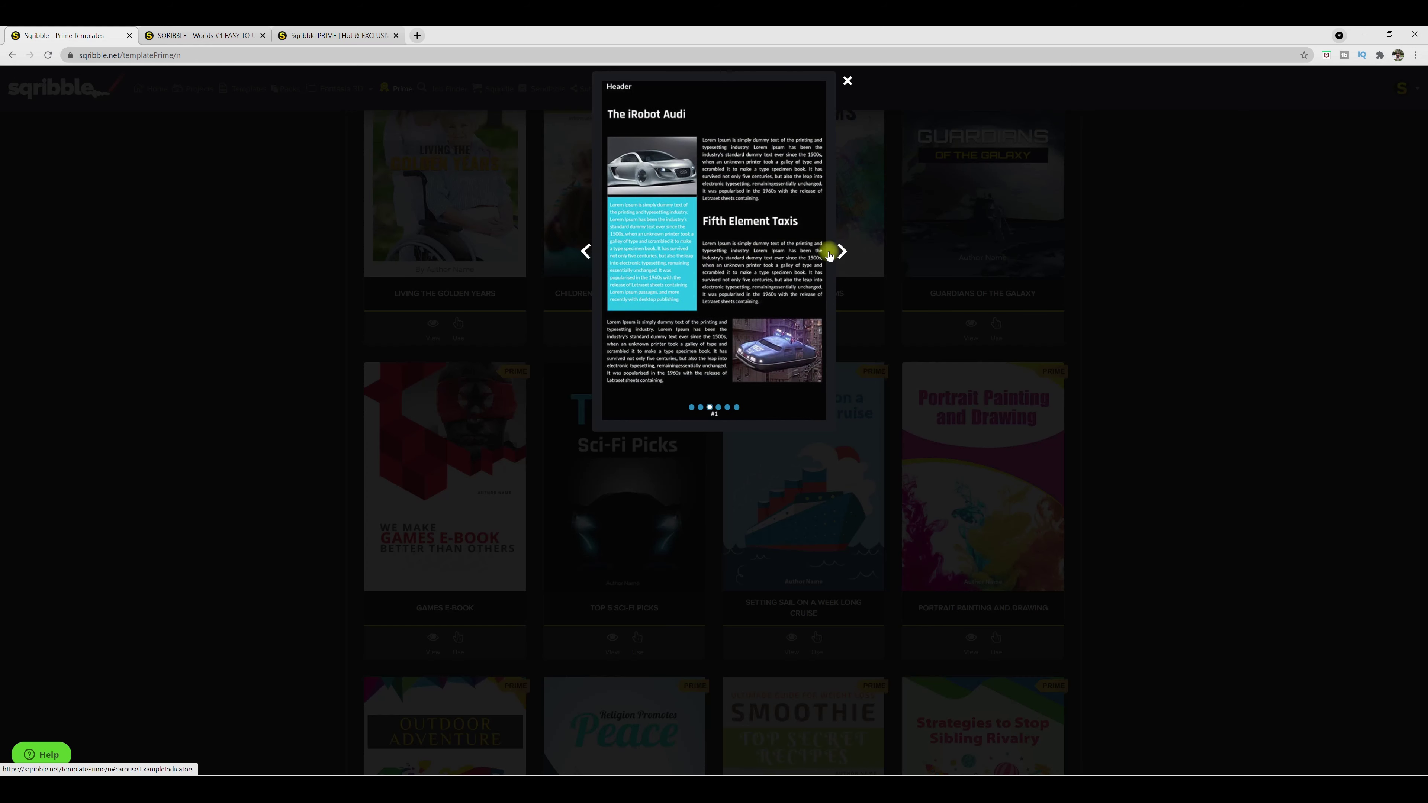
left_click(838, 252)
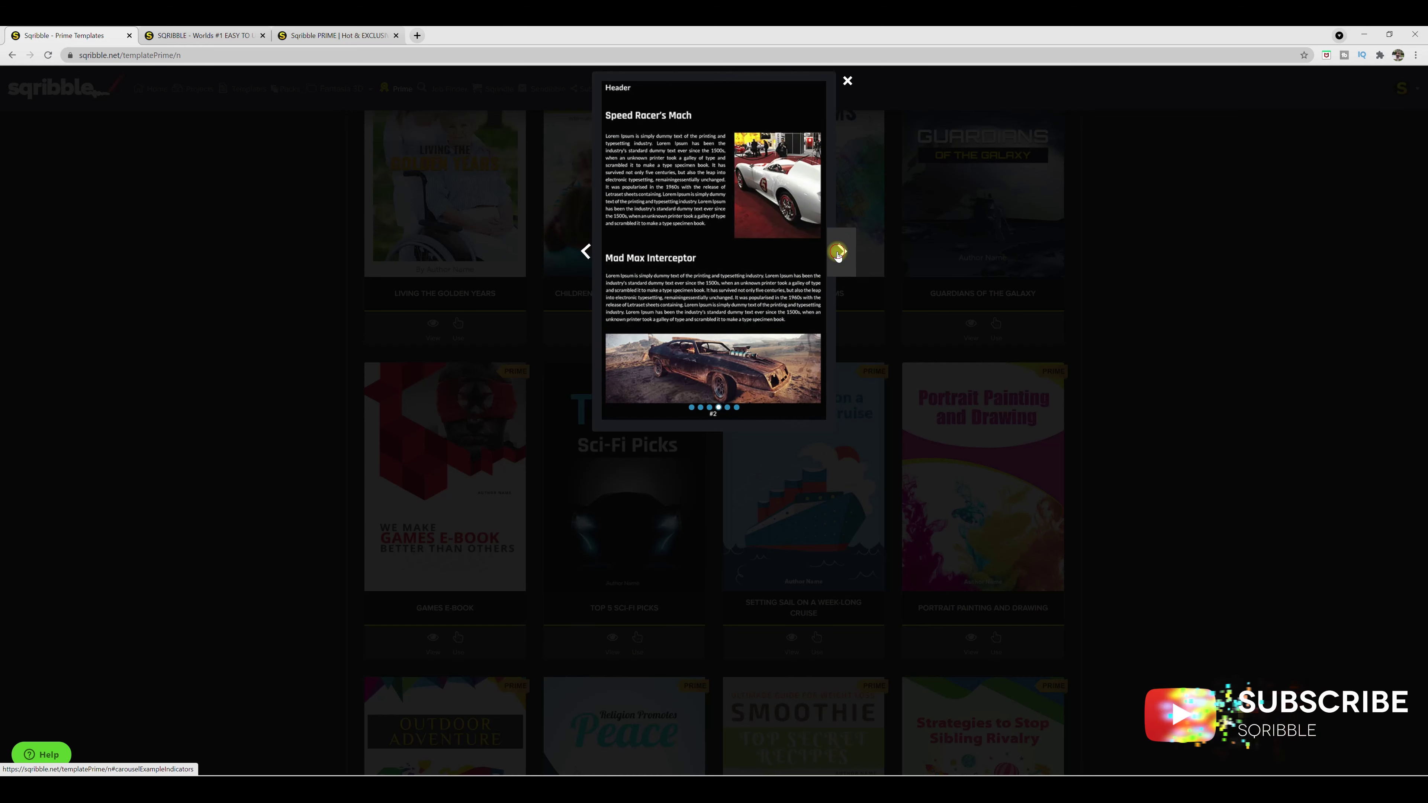
left_click(838, 252)
left_click(838, 252)
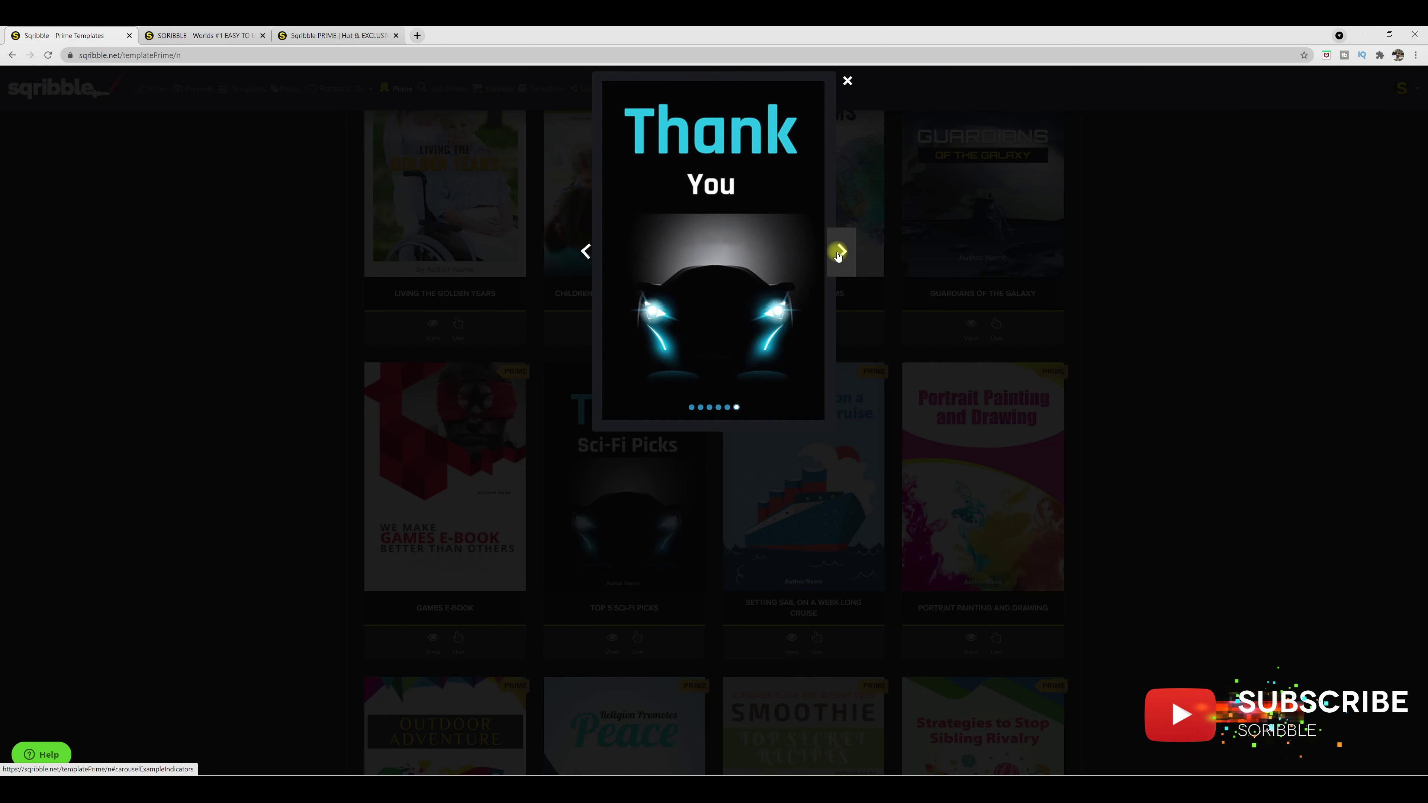
left_click(847, 81)
scroll(1039, 428, "down", 2)
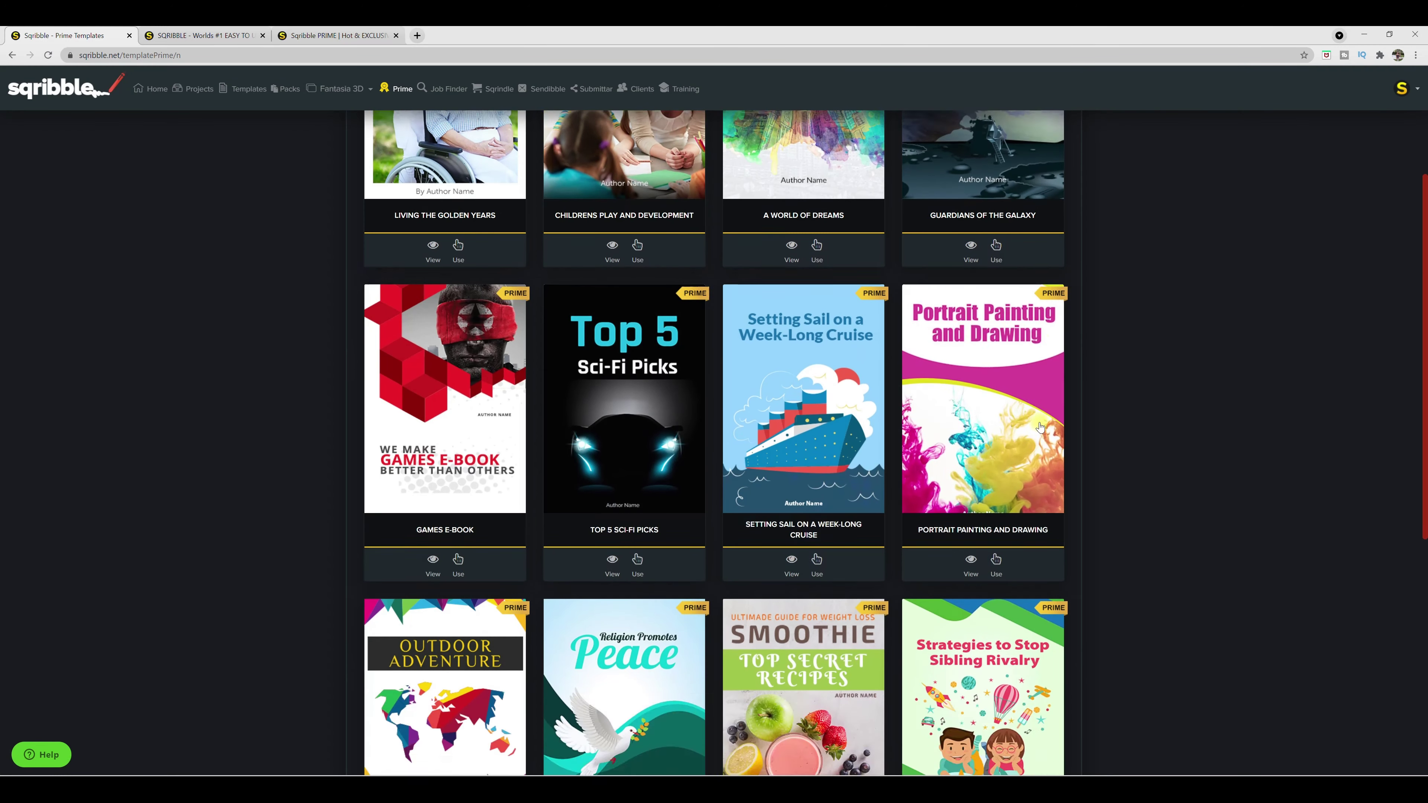
scroll(1039, 428, "down", 8)
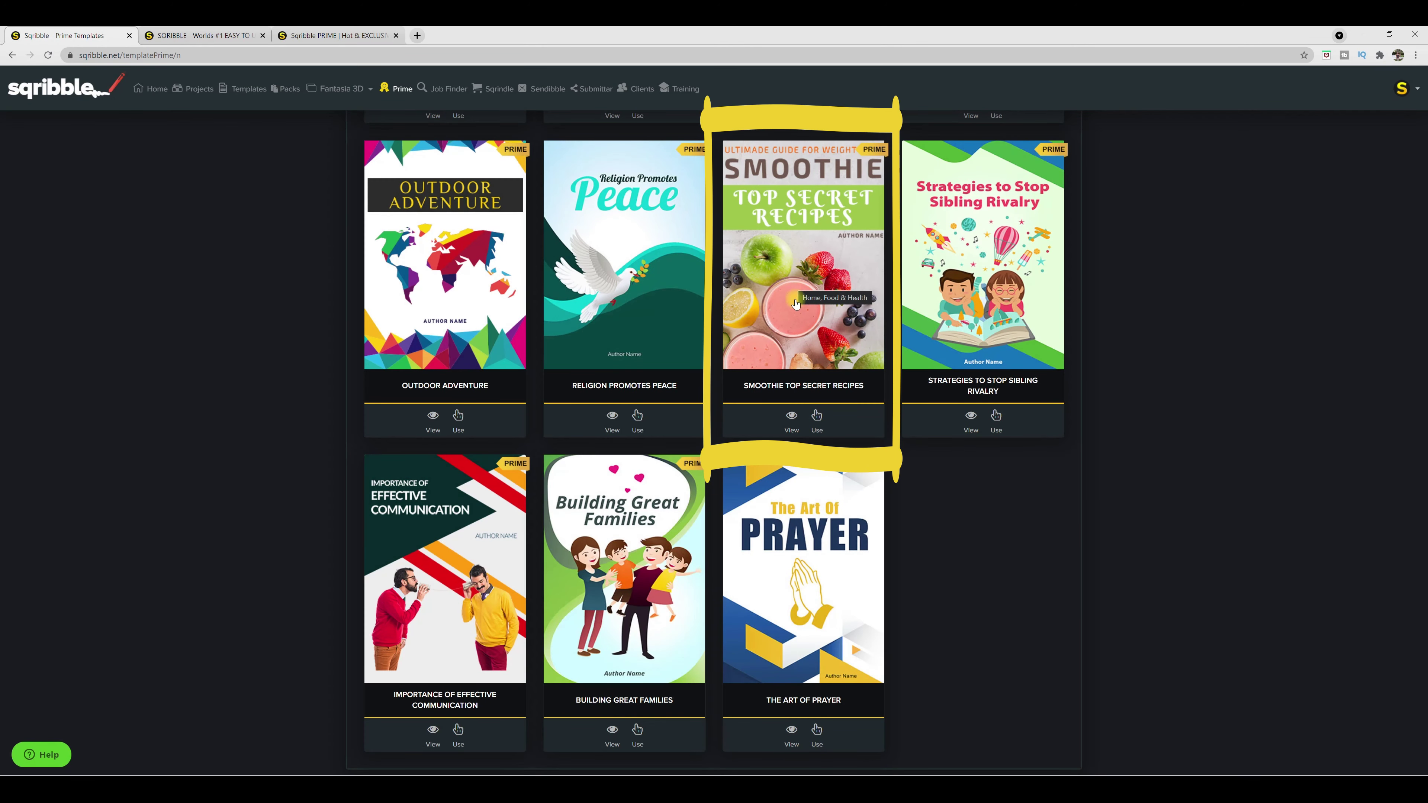
left_click(791, 416)
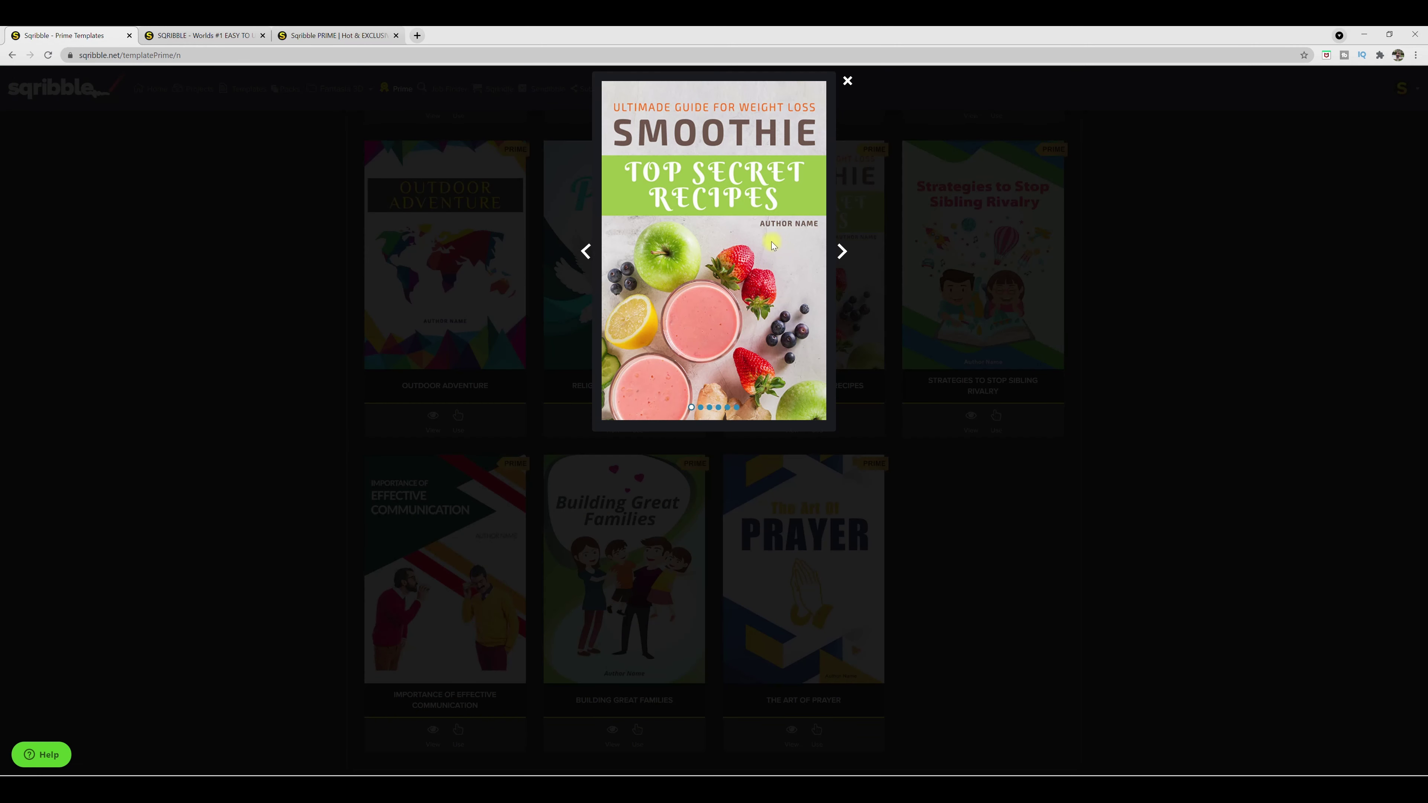
left_click(841, 253)
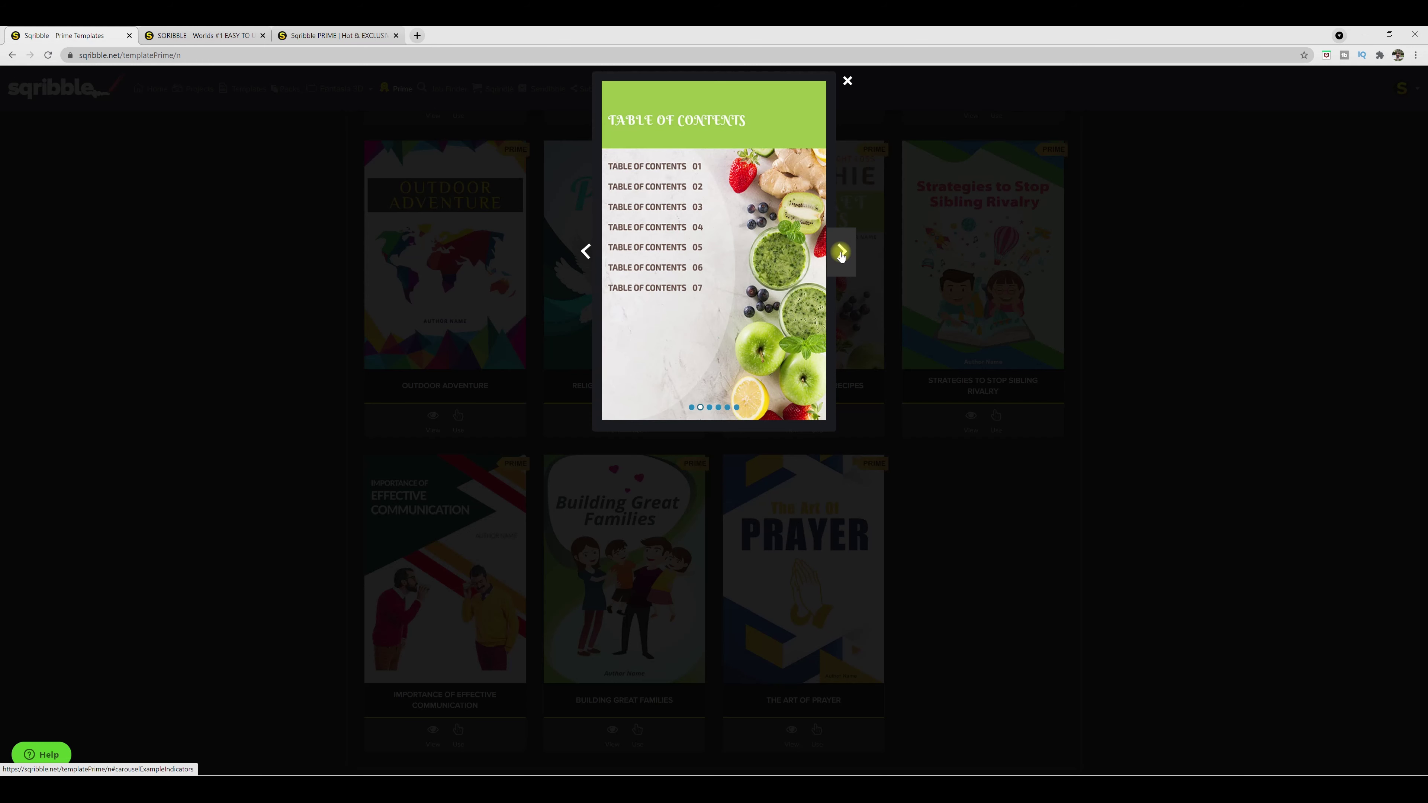
left_click(841, 253)
left_click(841, 253)
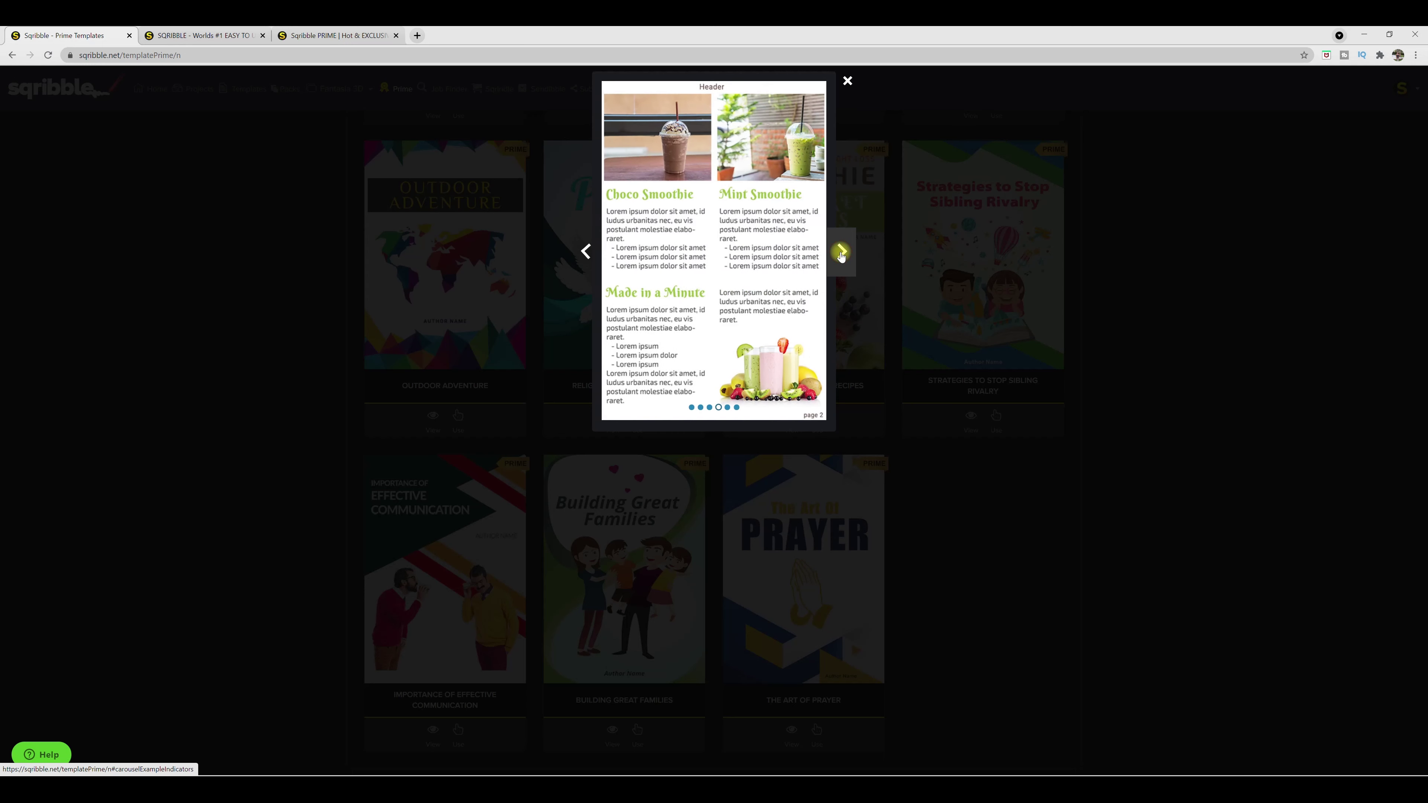
left_click(841, 254)
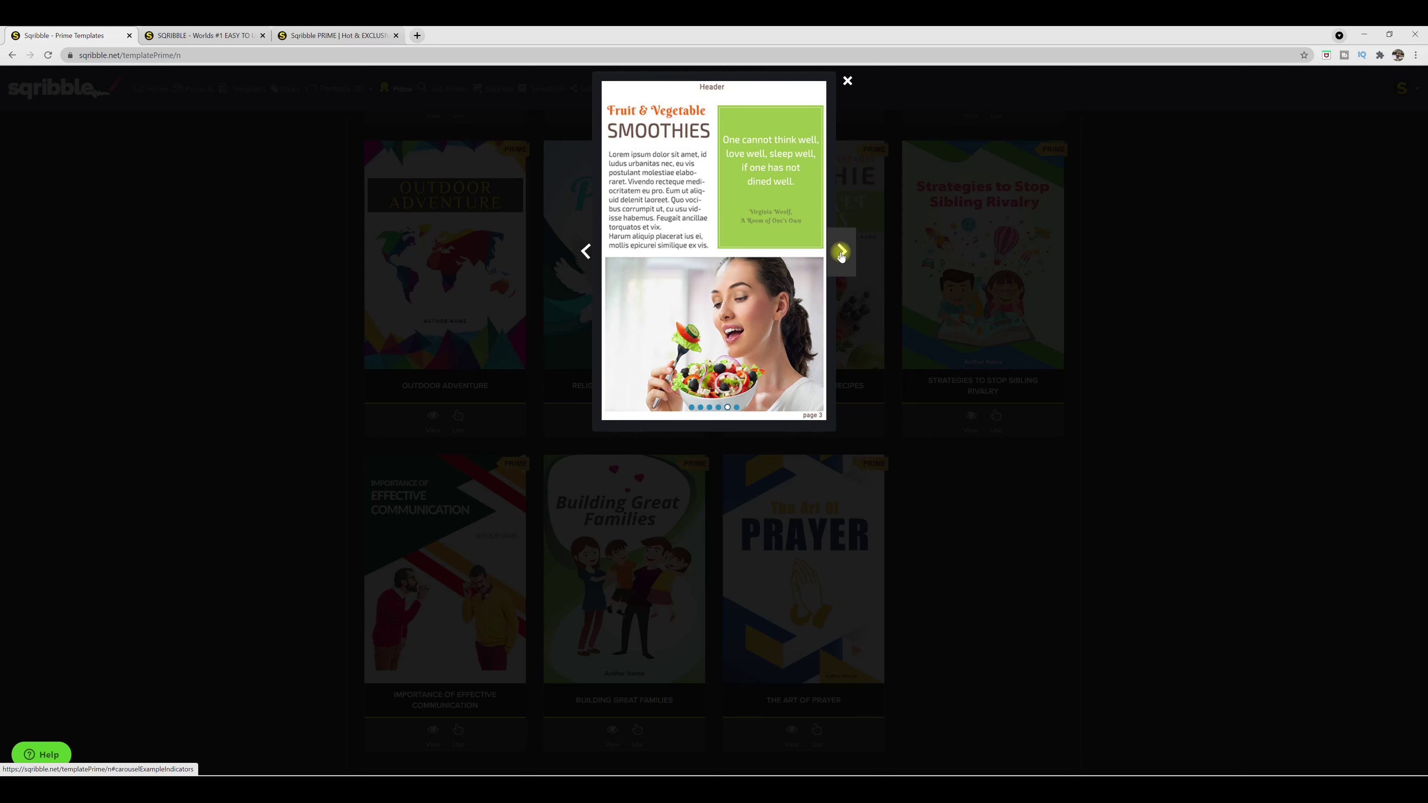
left_click(841, 253)
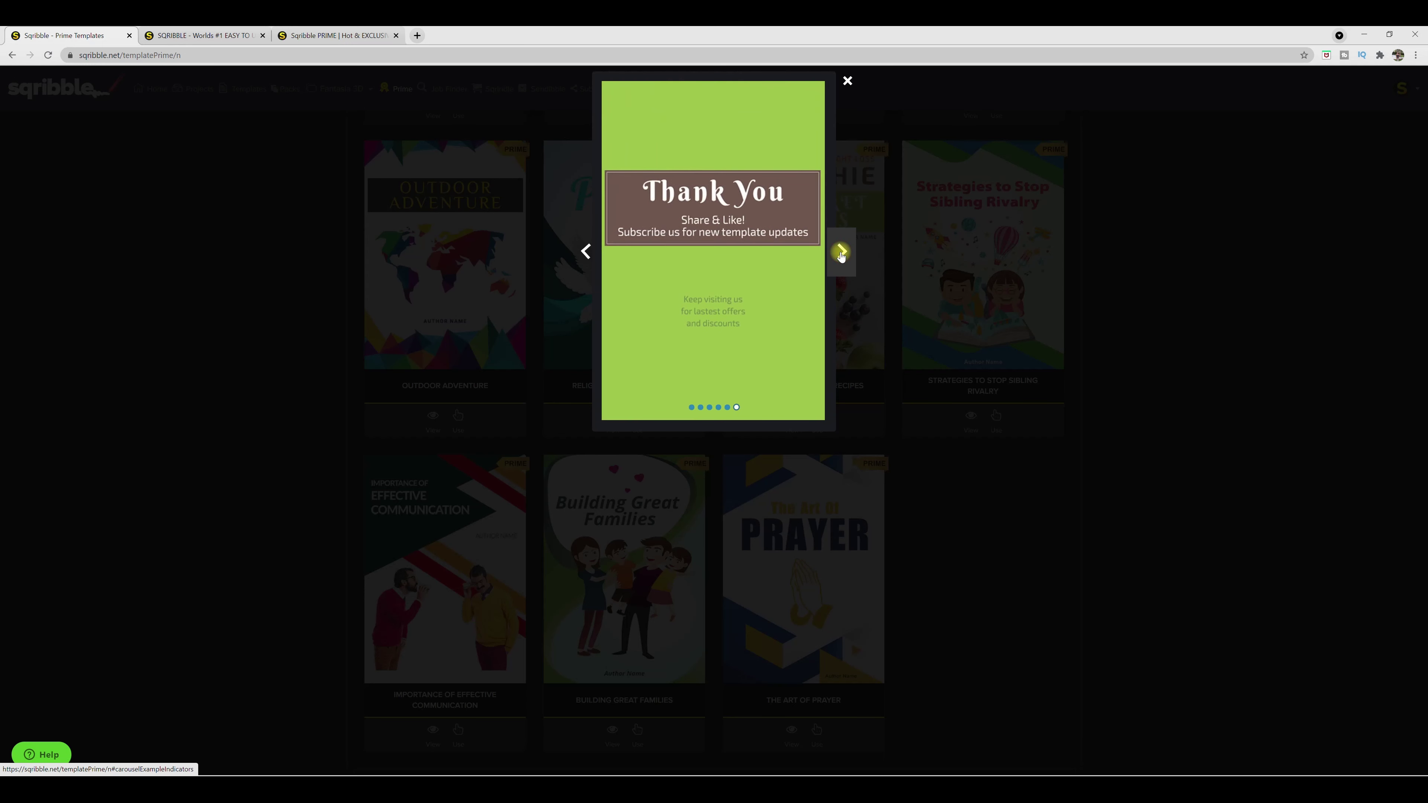
left_click(848, 82)
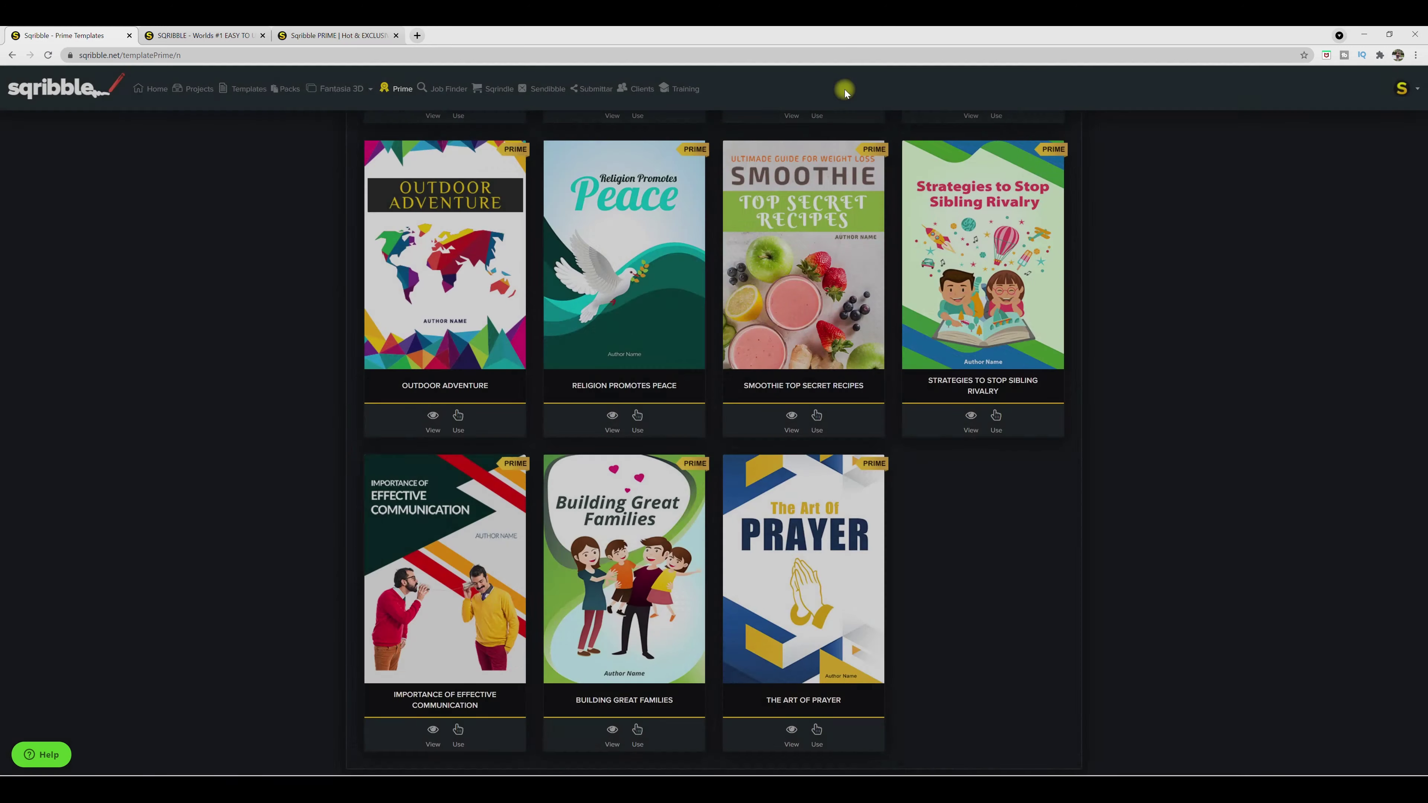
scroll(805, 488, "up", 3)
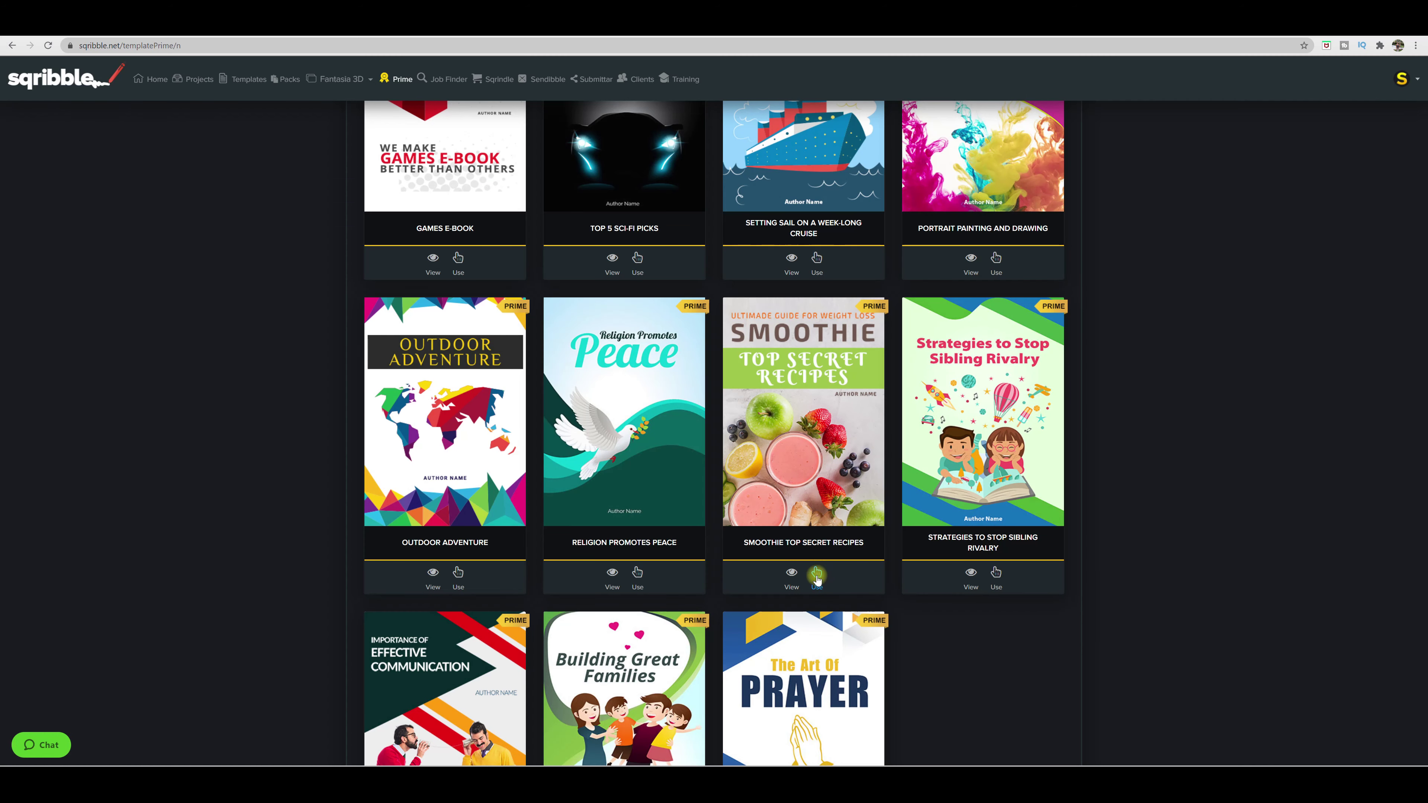
Create a new ebook from the Smoothie Top Secret Recipes template using the pasted project name
left_click(816, 577)
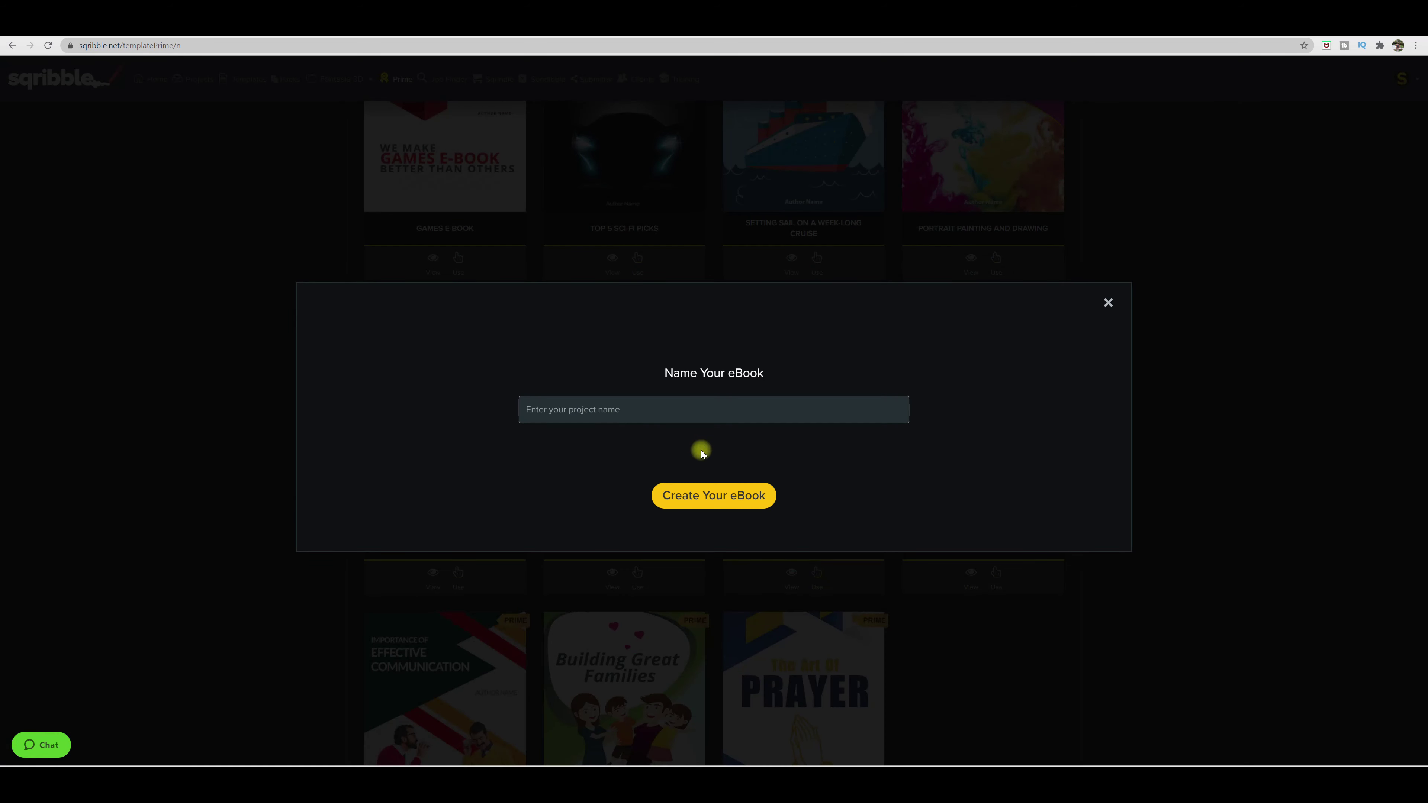
left_click(635, 411)
type("Top 5 Smoothie Secrets")
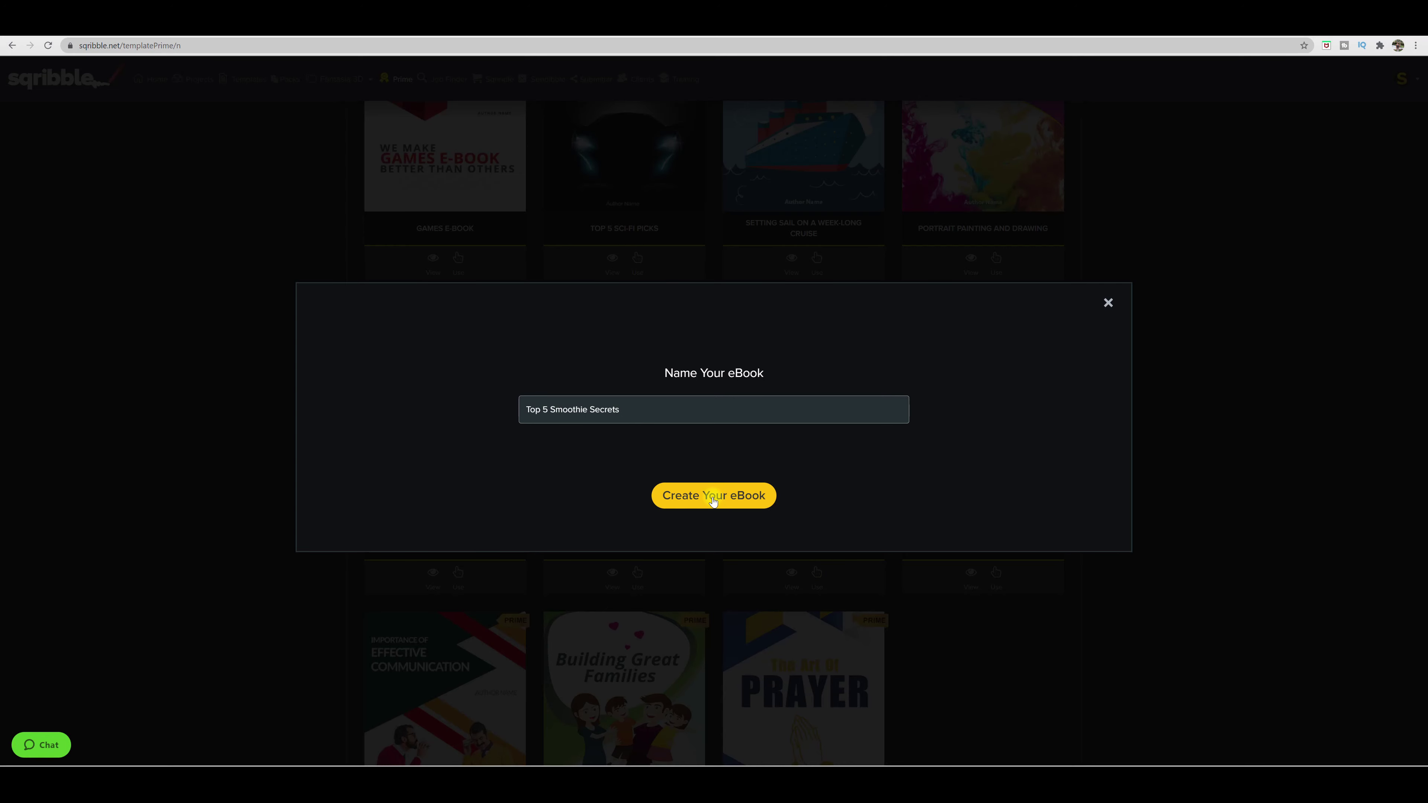
left_click(713, 497)
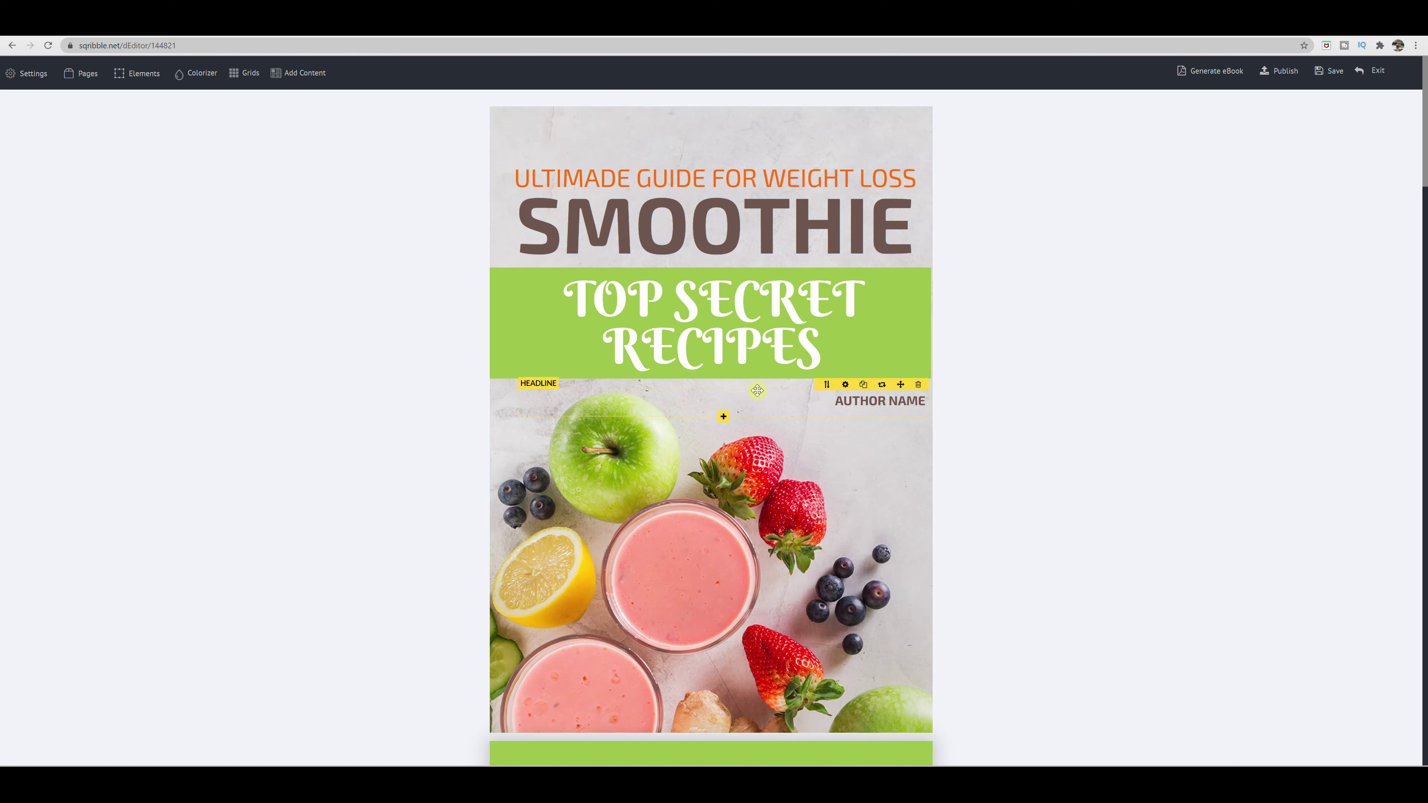
scroll(765, 322, "down", 10)
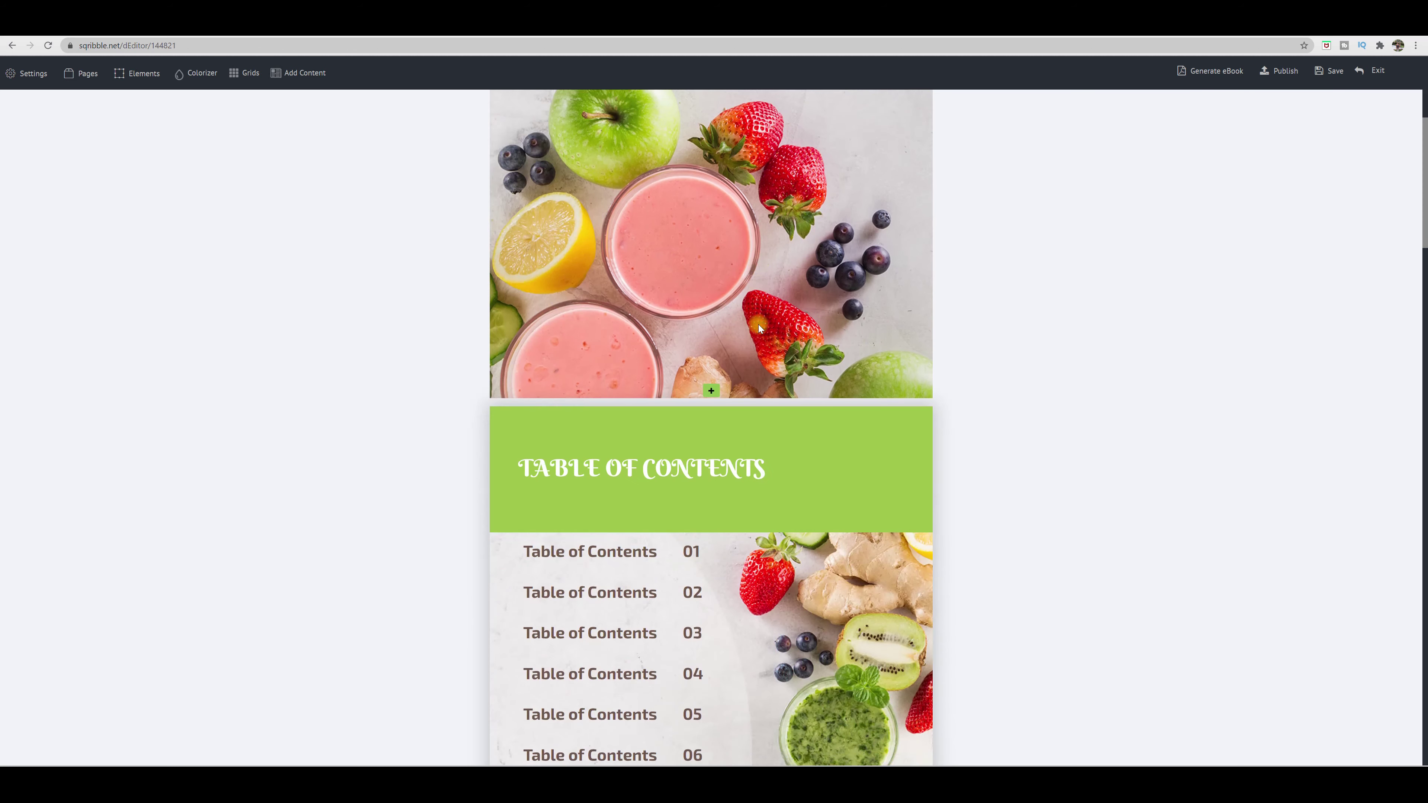
scroll(727, 390, "down", 10)
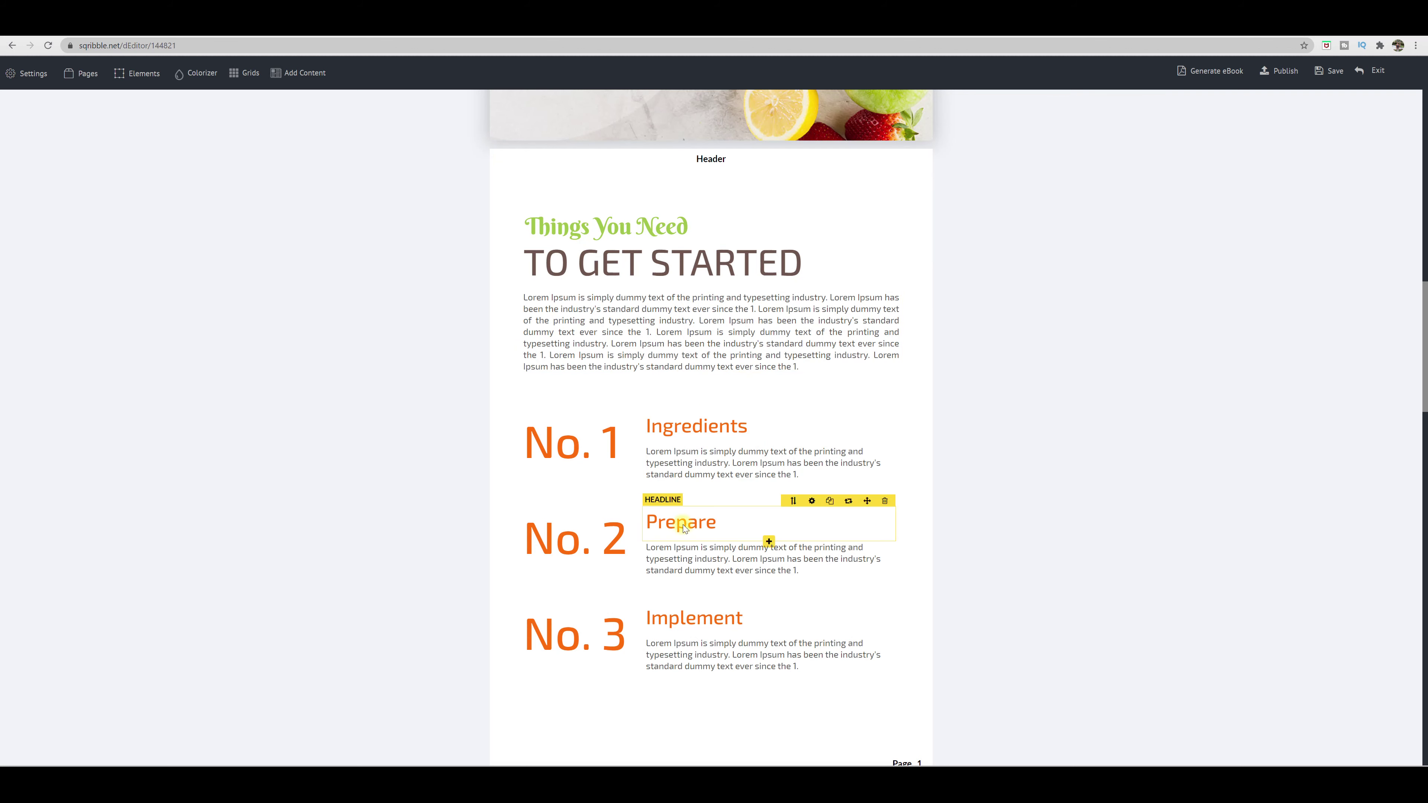
scroll(703, 430, "down", 8)
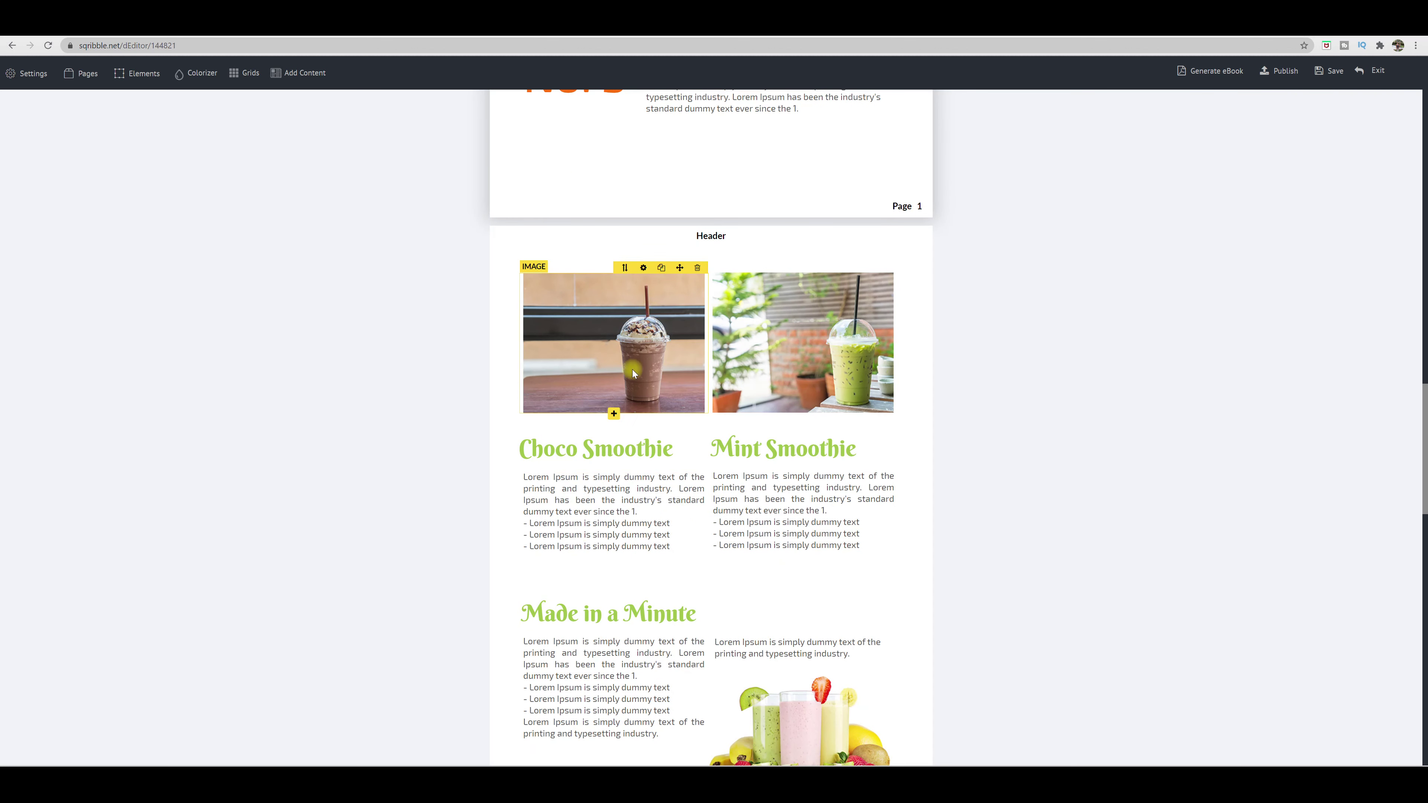
scroll(632, 369, "down", 8)
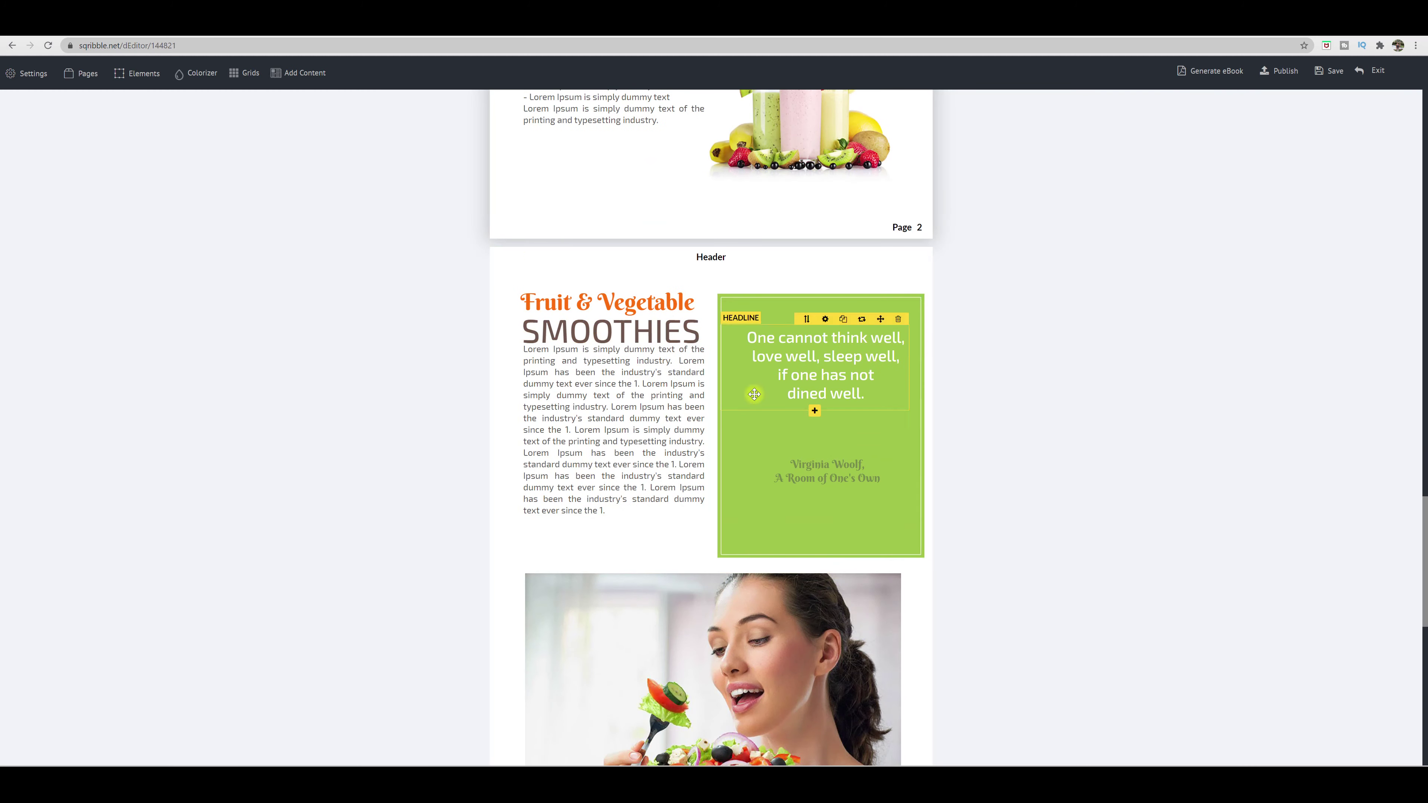
scroll(667, 503, "down", 5)
scroll(667, 503, "down", 5)
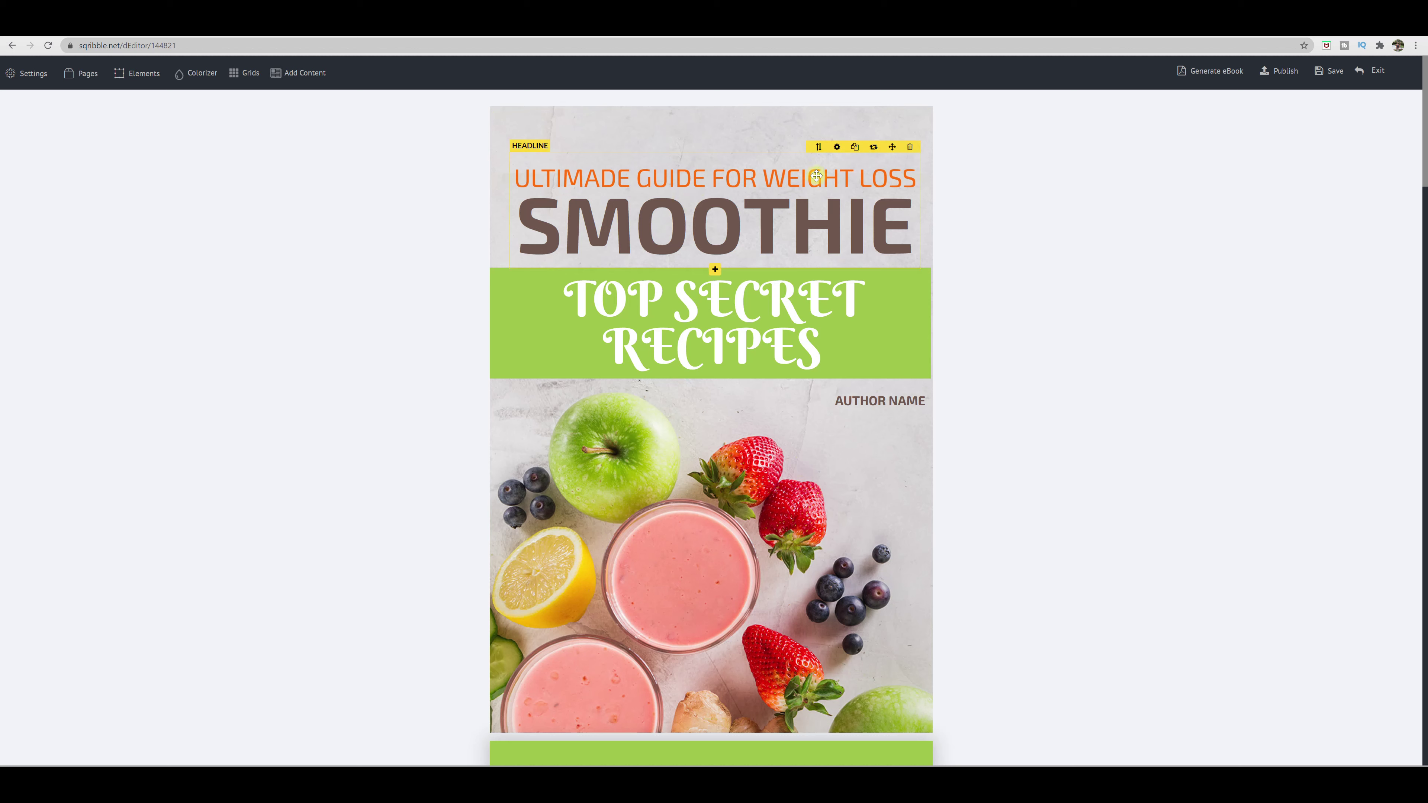
Edit the SMOOTHIE headline and try its text and background colour palettes
left_click(806, 226)
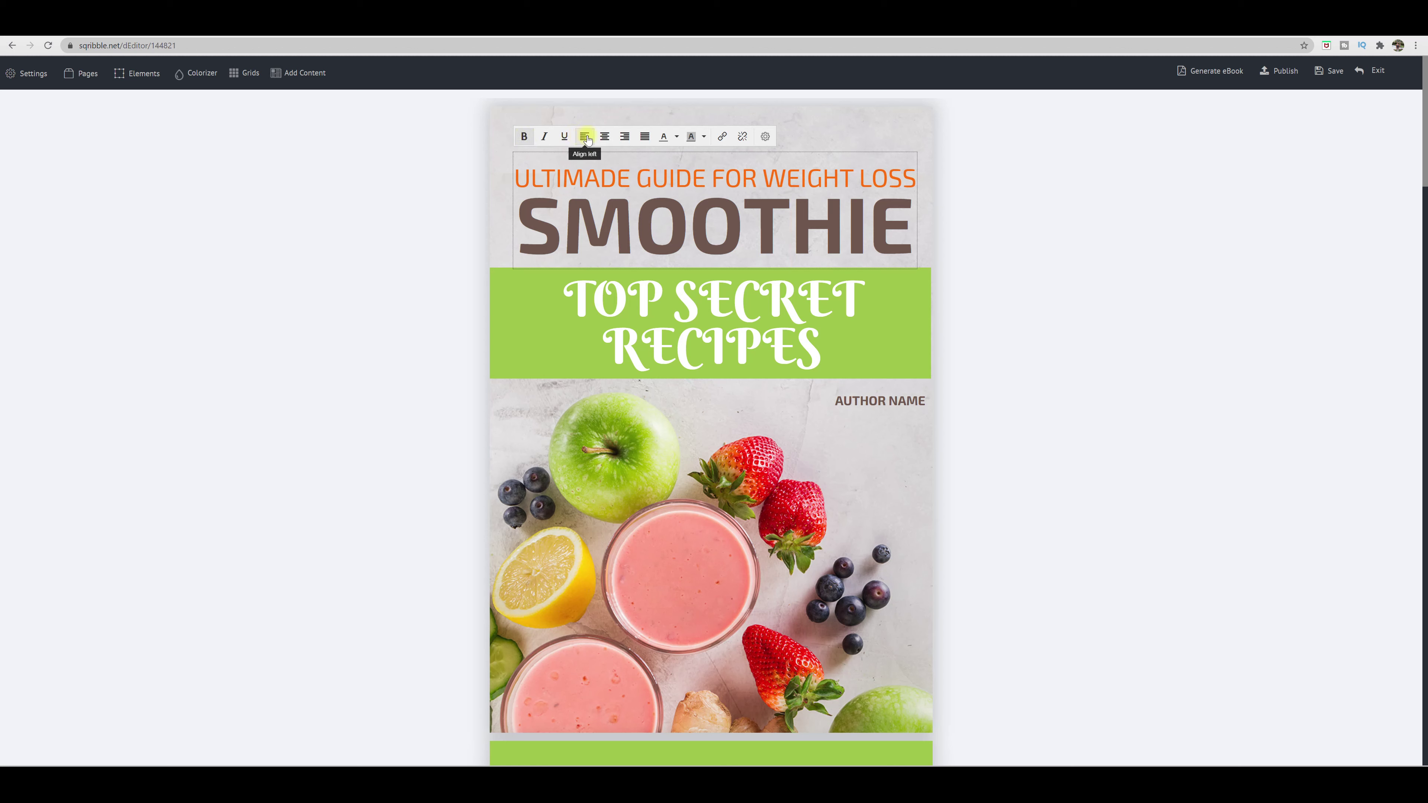
left_click(675, 139)
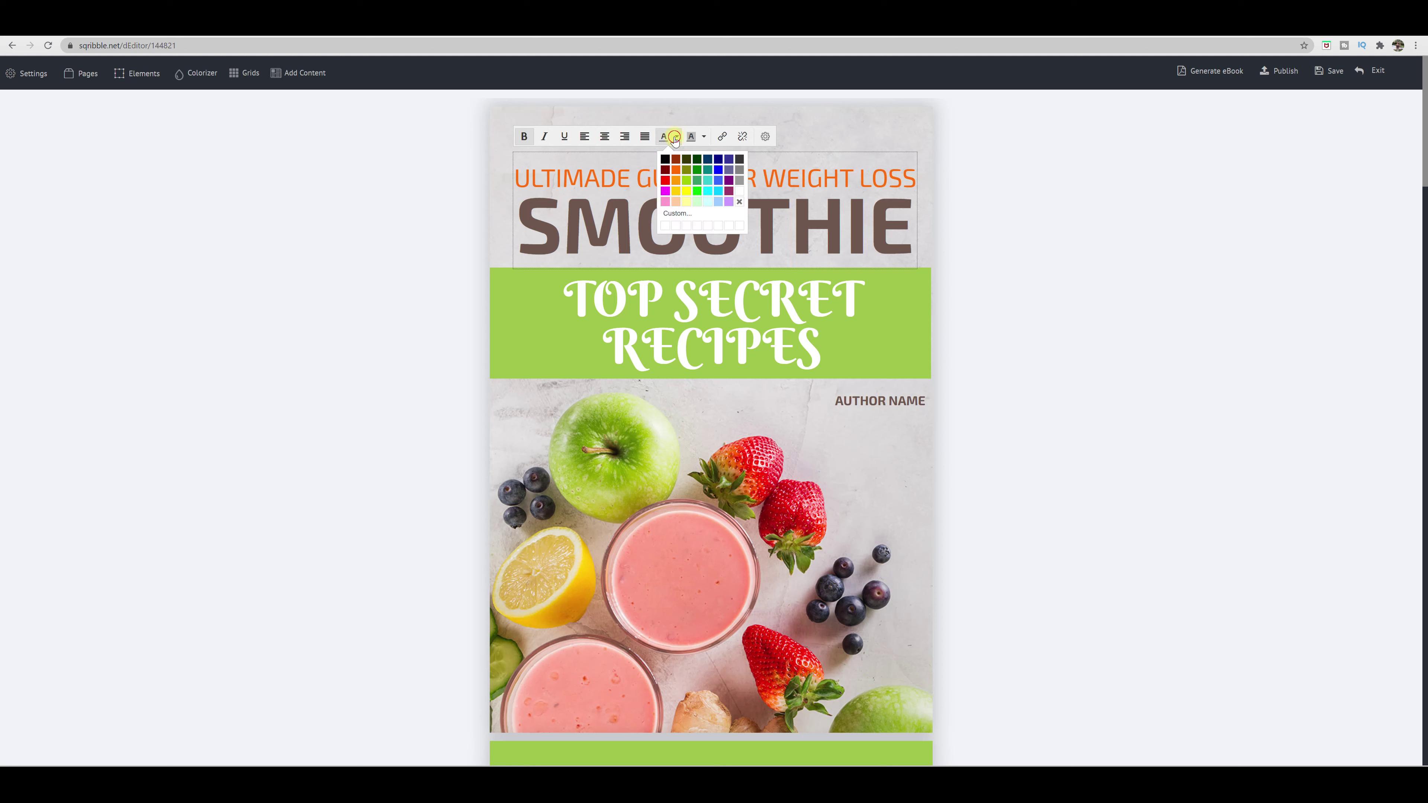
left_click(674, 139)
left_click(704, 137)
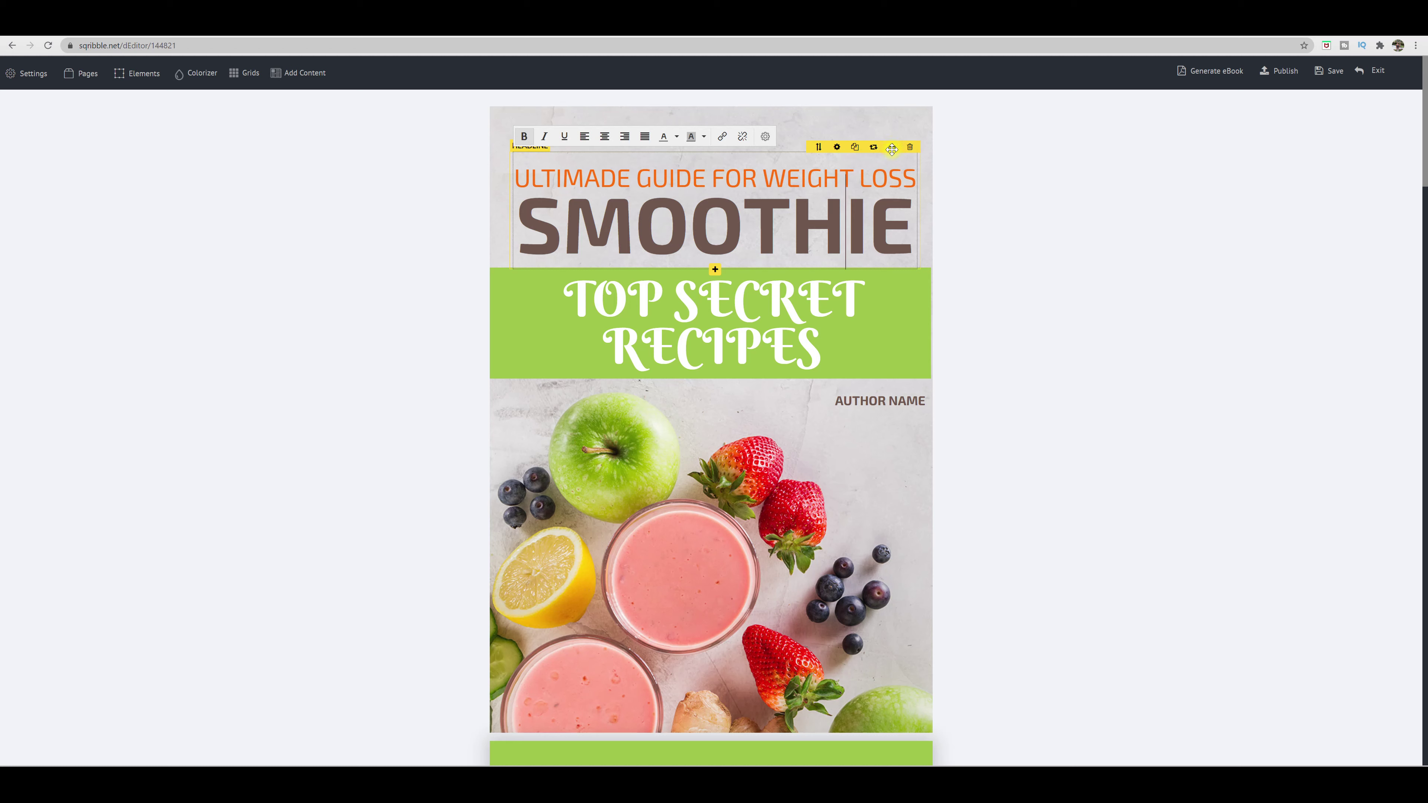
Move the SMOOTHIE headline up on the cover and open its gear settings
left_click(892, 148)
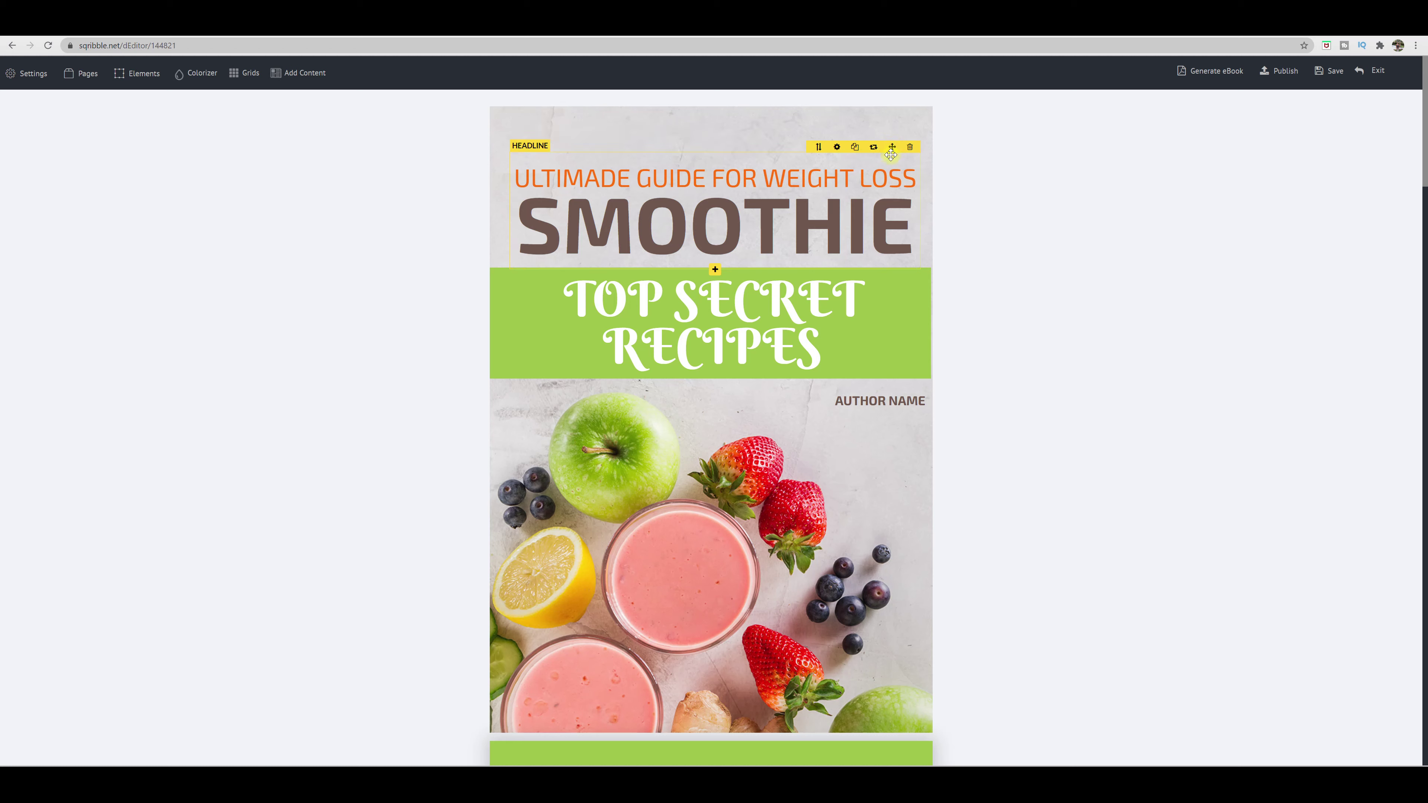
mouse_move(891, 154)
left_mouse_down()
mouse_move(876, 225)
mouse_move(882, 118)
mouse_move(897, 161)
mouse_move(844, 110)
mouse_move(880, 239)
mouse_move(880, 453)
mouse_move(875, 116)
mouse_move(887, 131)
left_mouse_up()
left_click(831, 132)
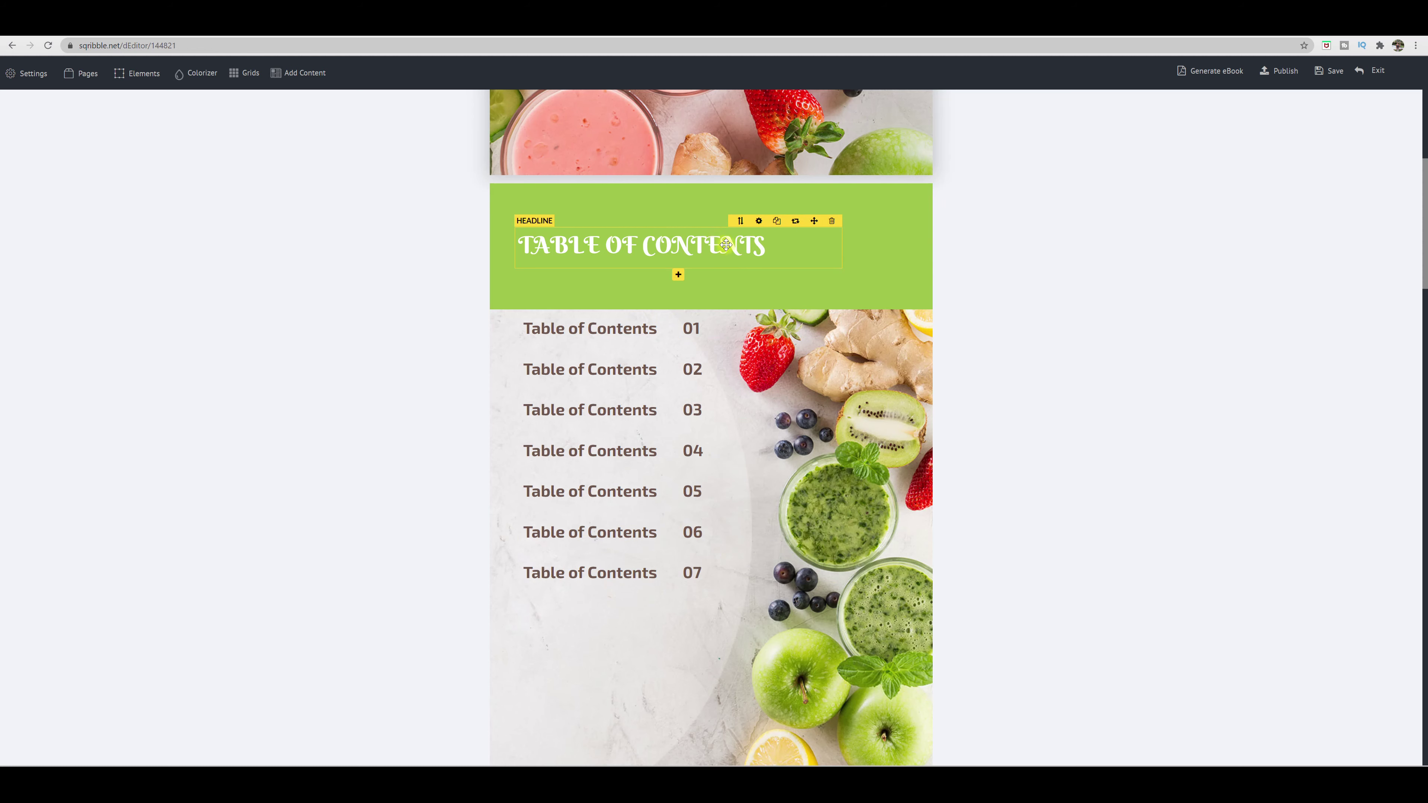
Select the Table of Contents block and generate it from the ebook's headings
double_click(748, 245)
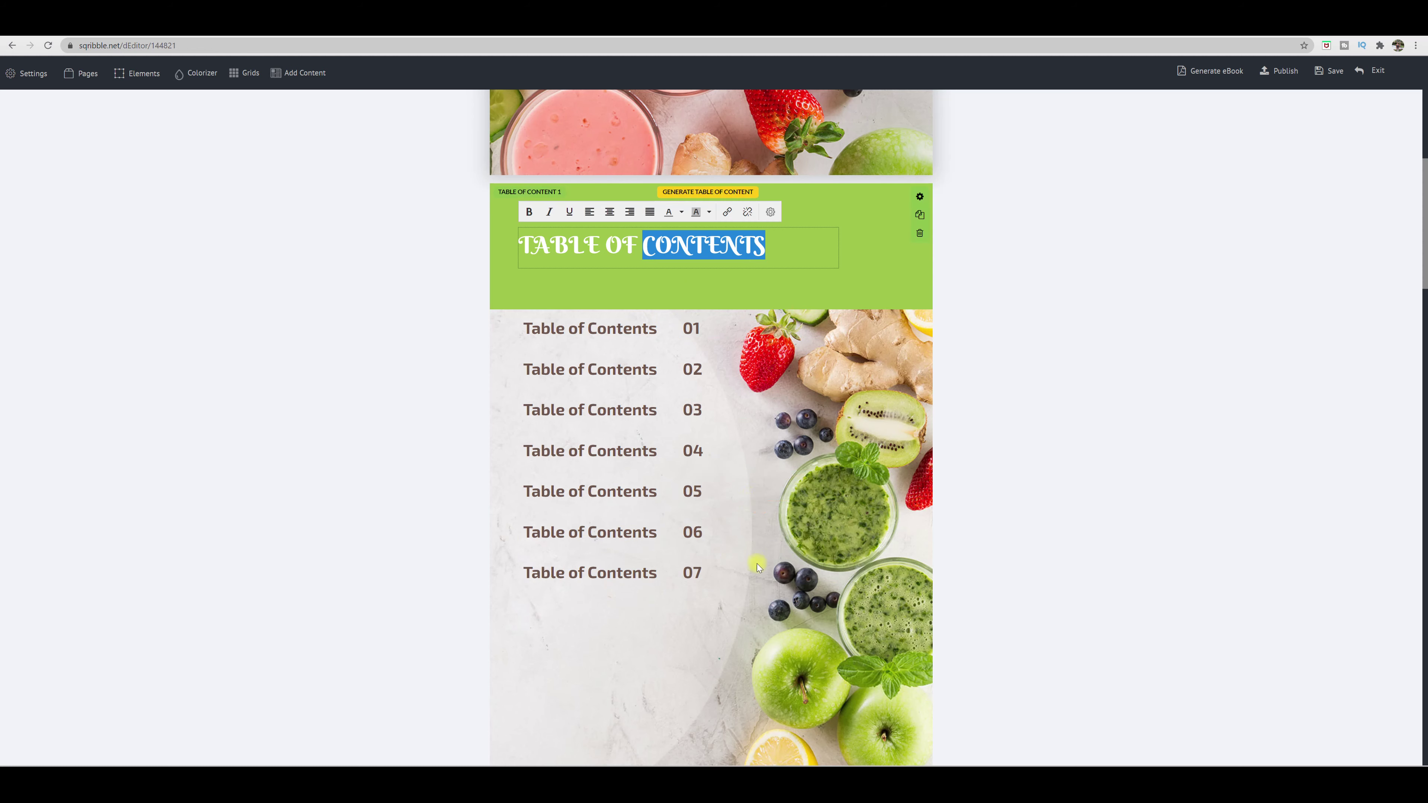
scroll(741, 598, "down", 10)
scroll(760, 428, "up", 12)
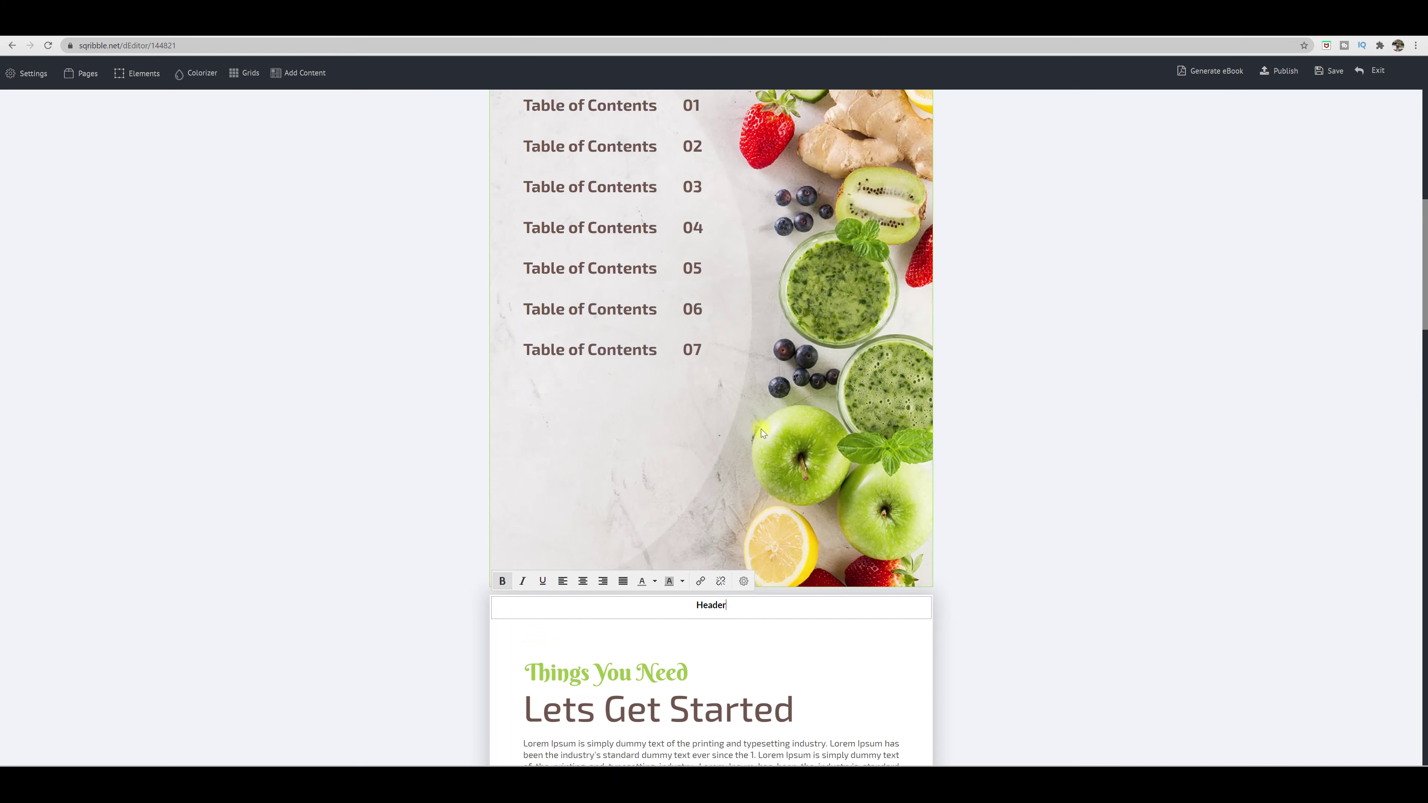
scroll(736, 435, "up", 1)
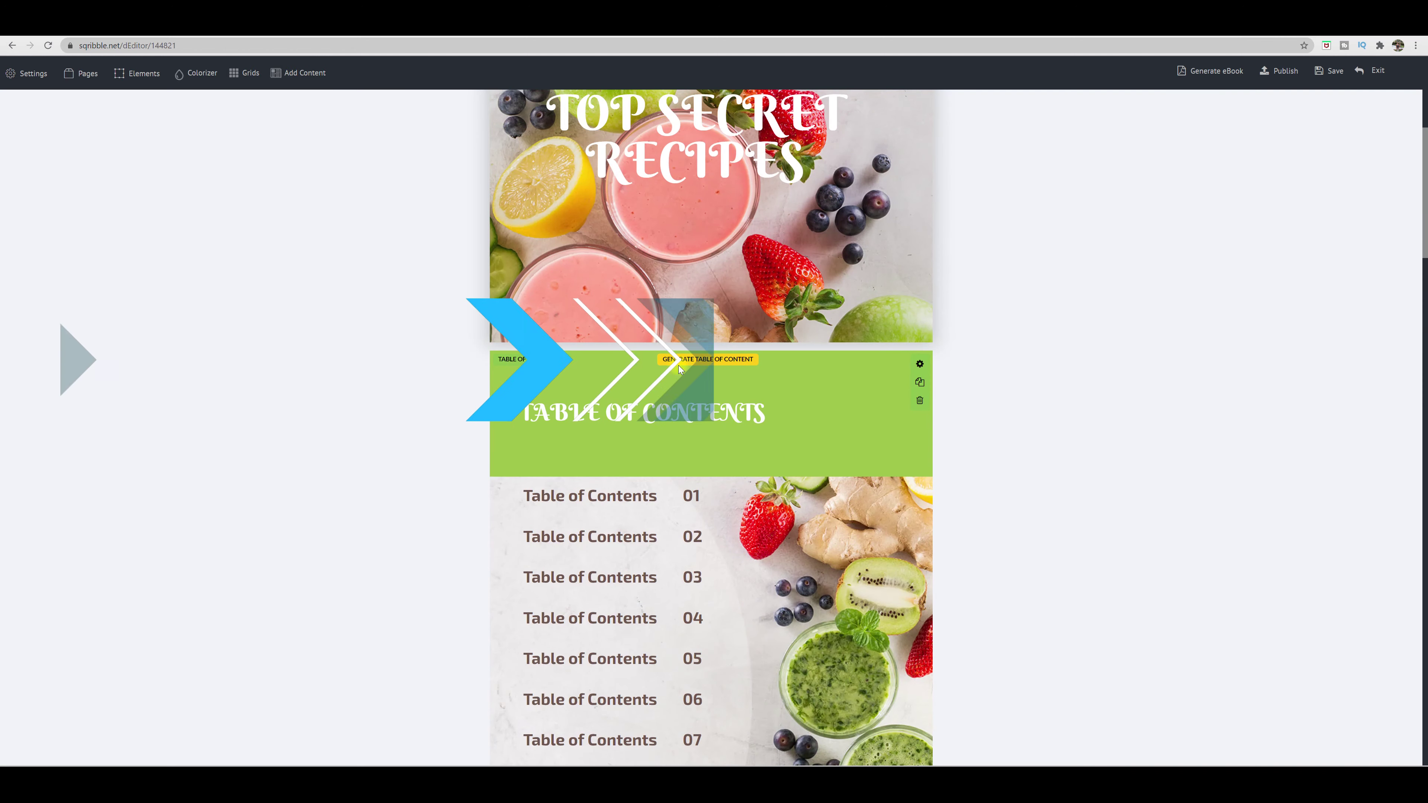
left_click(728, 369)
Regenerate the contents so it lists Things You Need, Ingredients and Choco Smoothie with page numbers
scroll(725, 450, "down", 10)
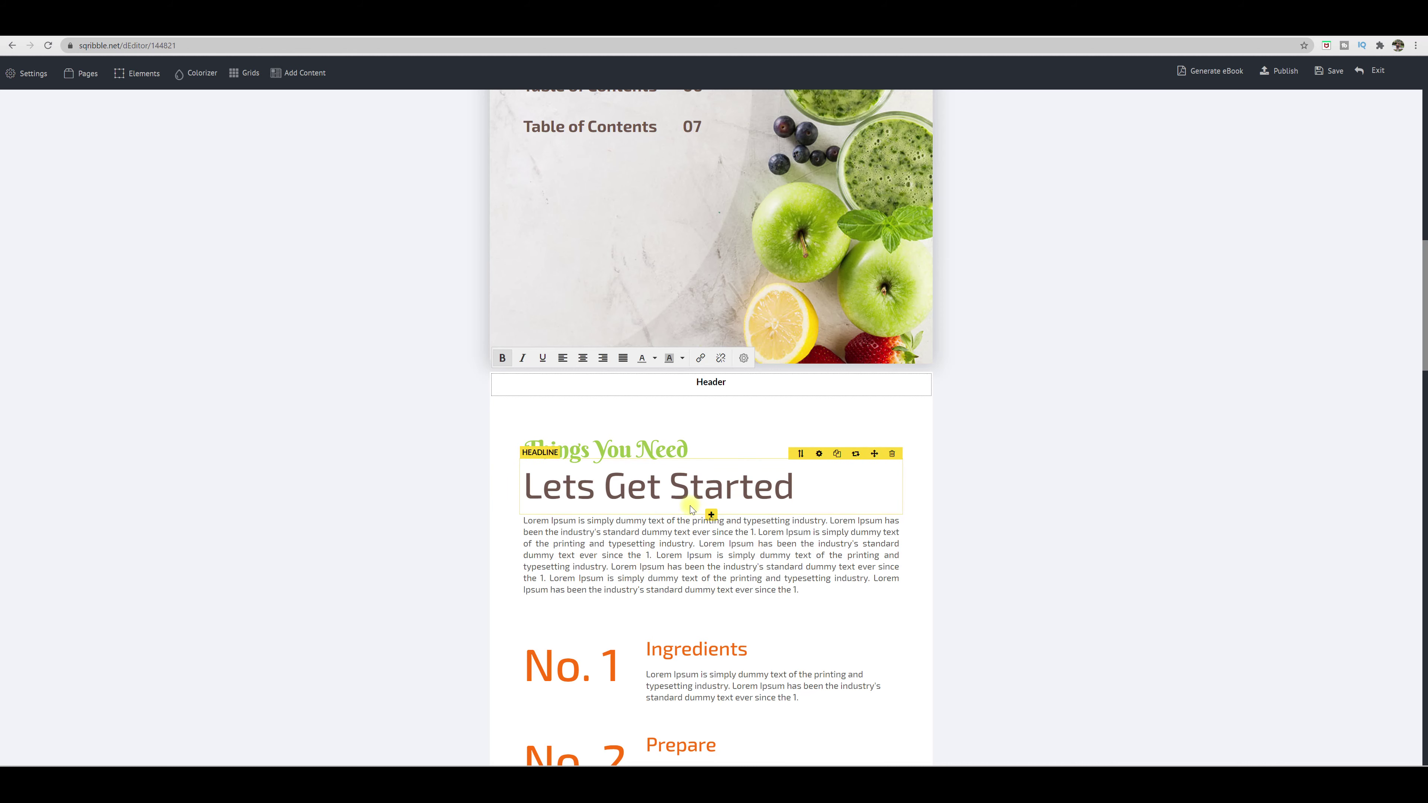
scroll(686, 505, "down", 4)
scroll(692, 509, "down", 6)
scroll(680, 505, "up", 10)
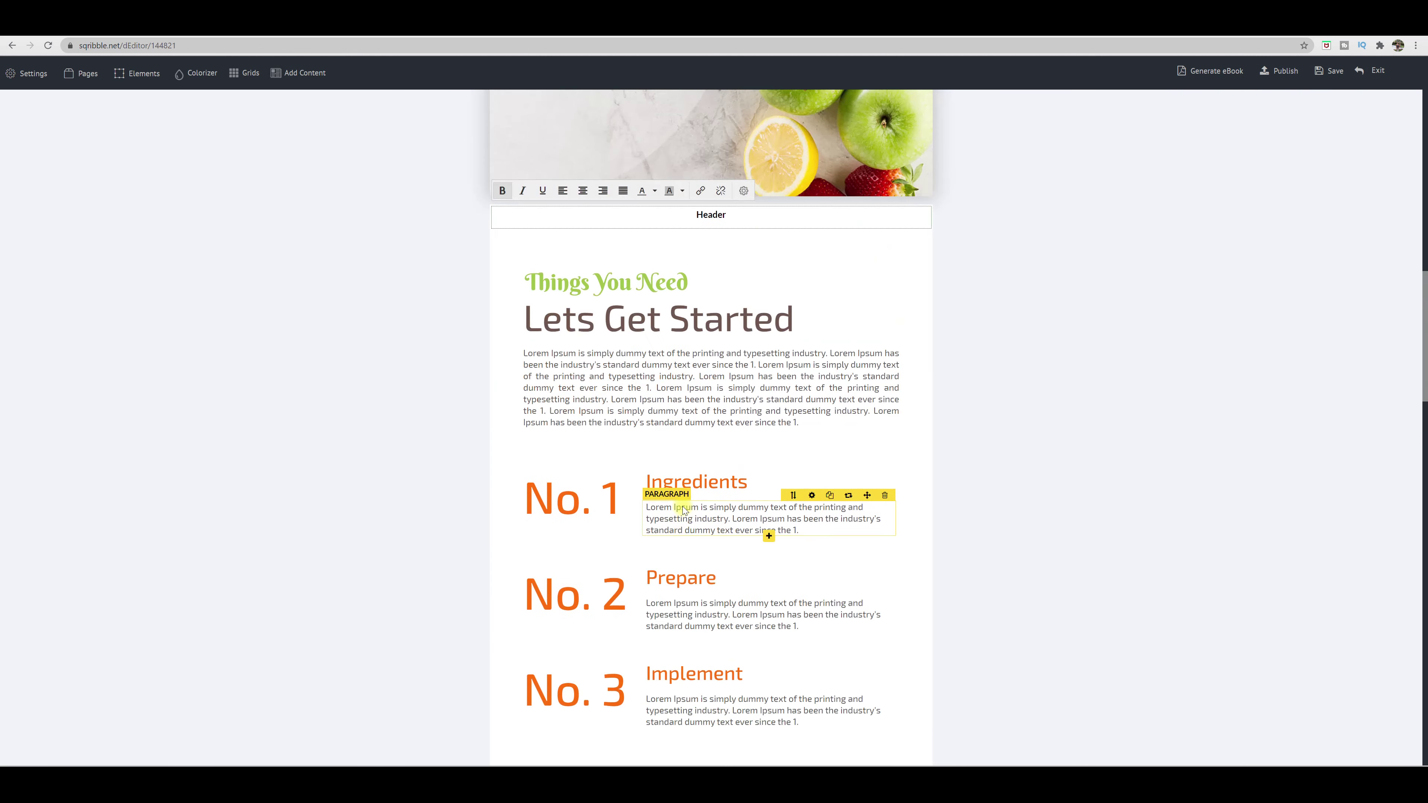
scroll(682, 507, "up", 11)
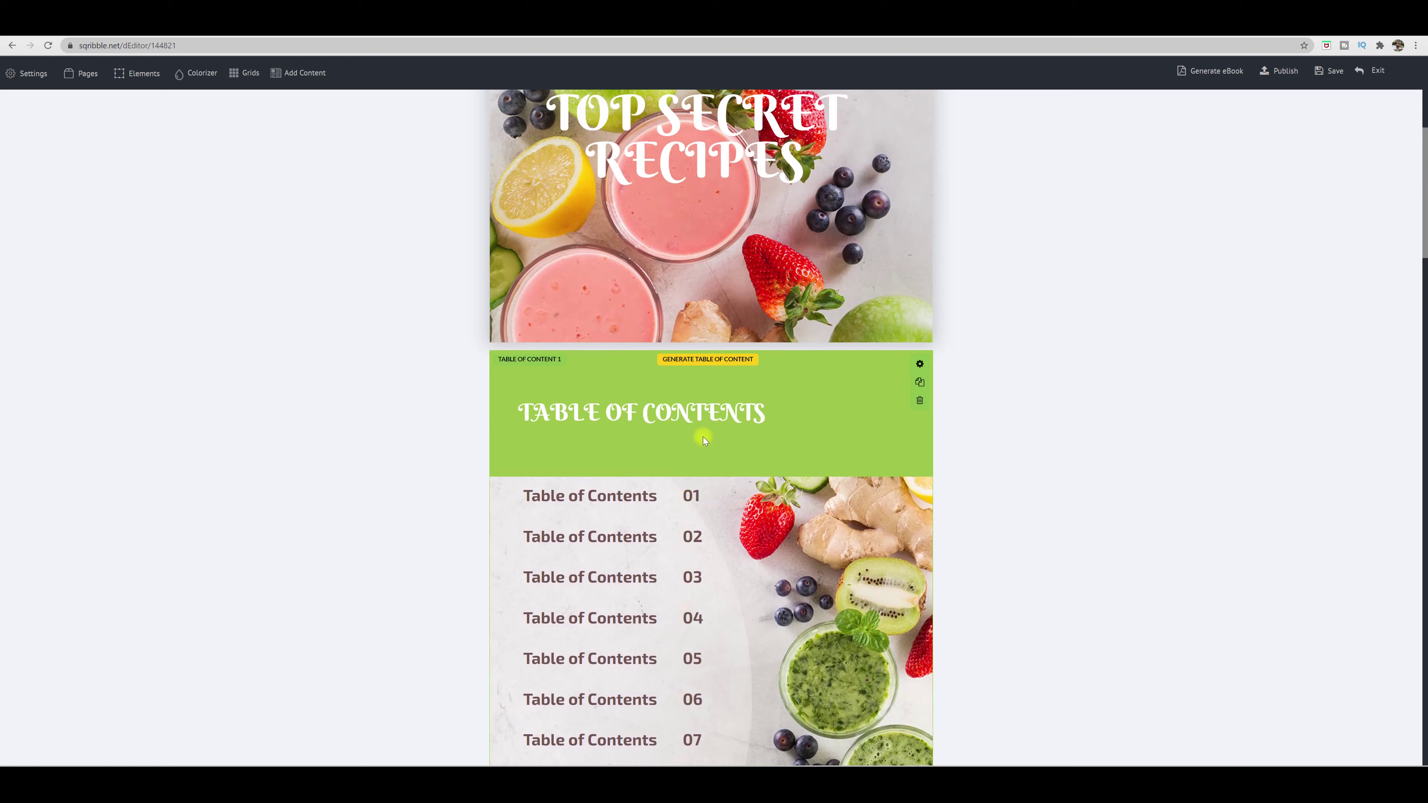
left_click(710, 361)
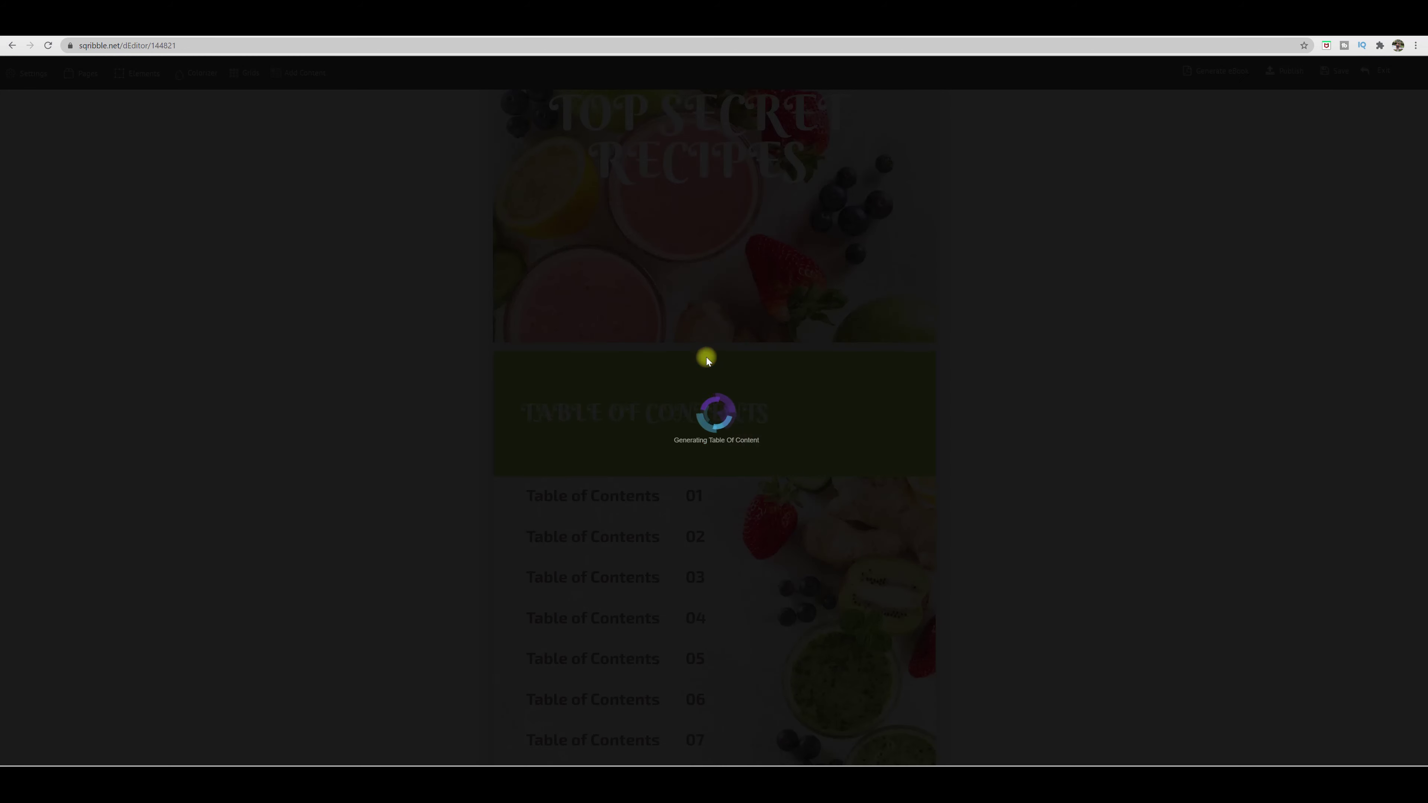
scroll(697, 563, "down", 4)
scroll(695, 733, "down", 1)
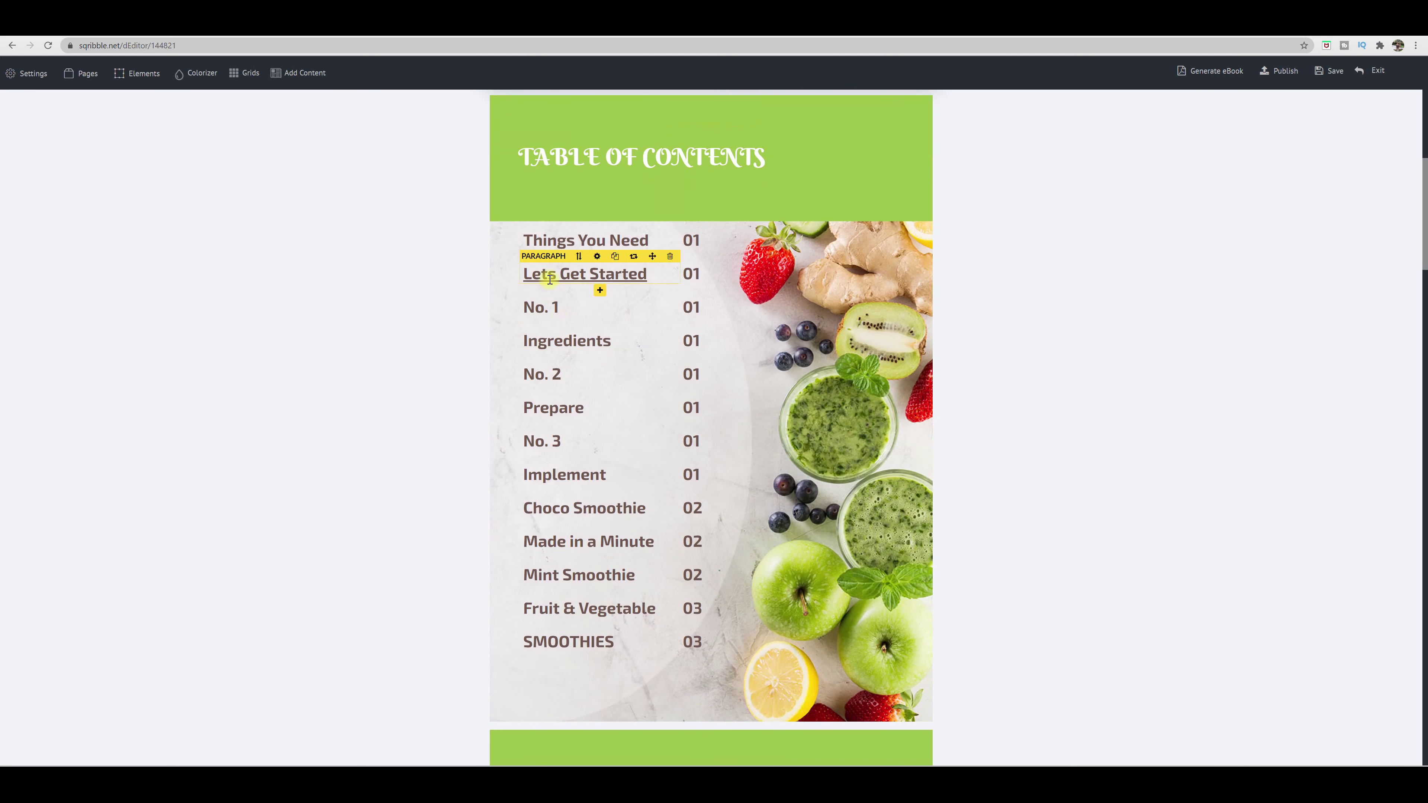
left_click(530, 275)
Go to the green Thank You page and bring up the element picker there
scroll(737, 408, "up", 2)
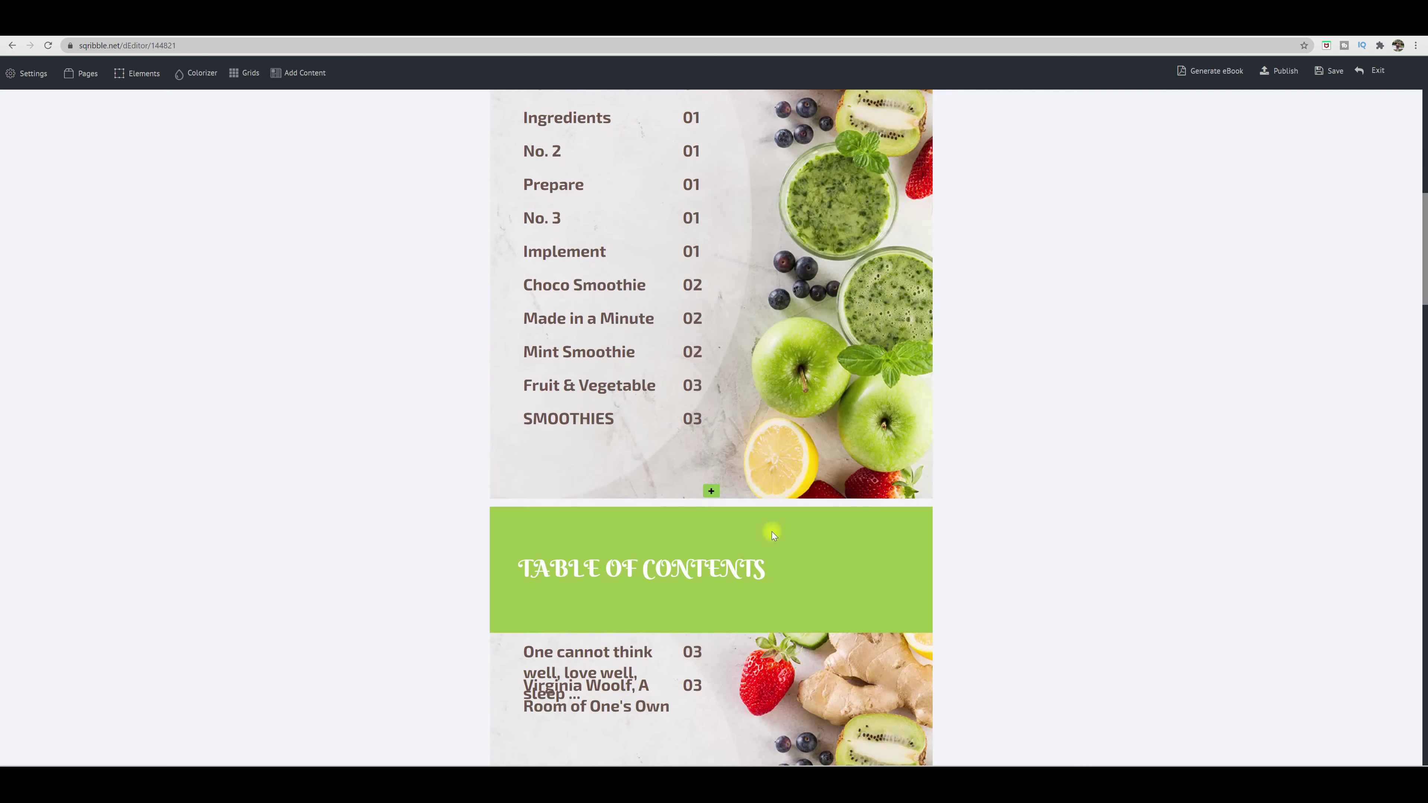
scroll(772, 532, "down", 20)
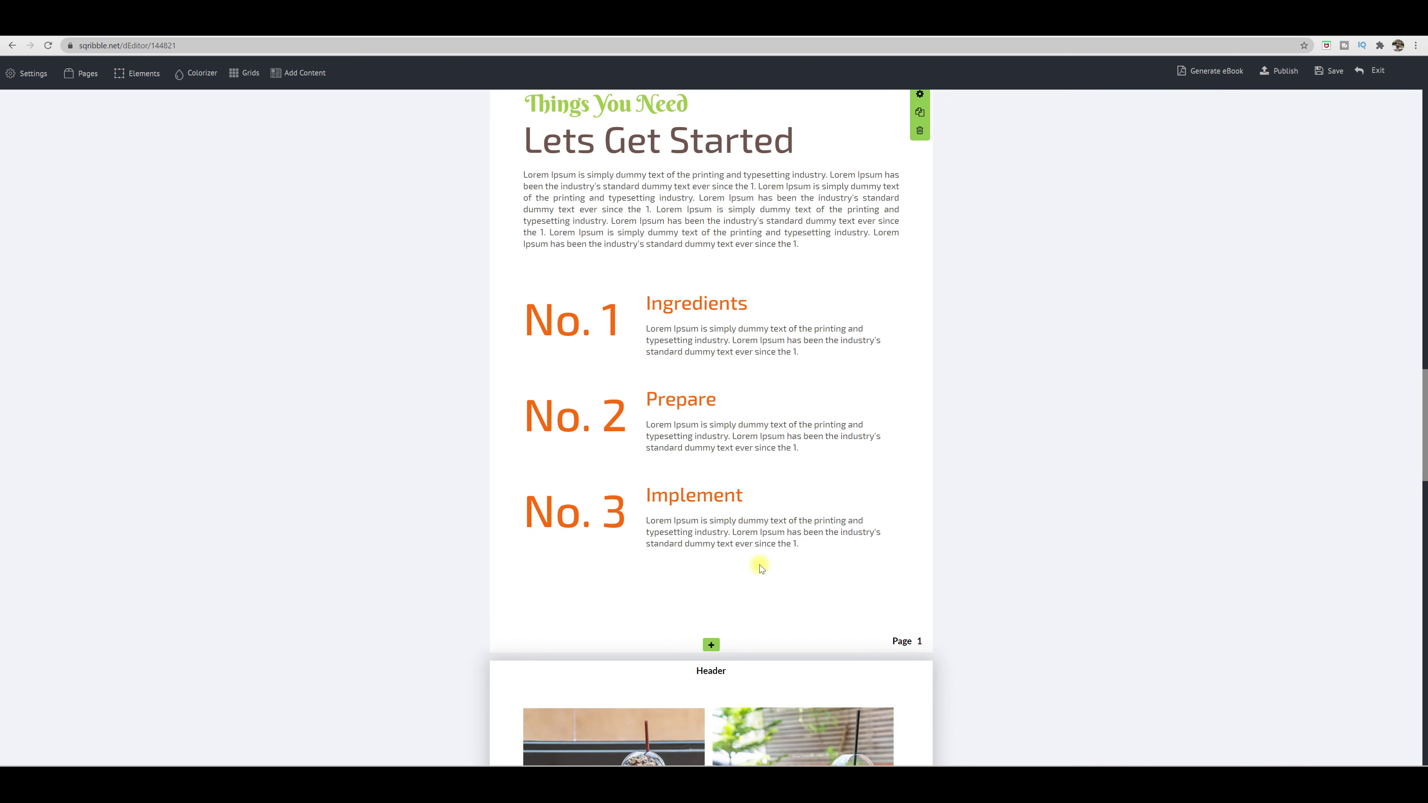
scroll(756, 567, "up", 15)
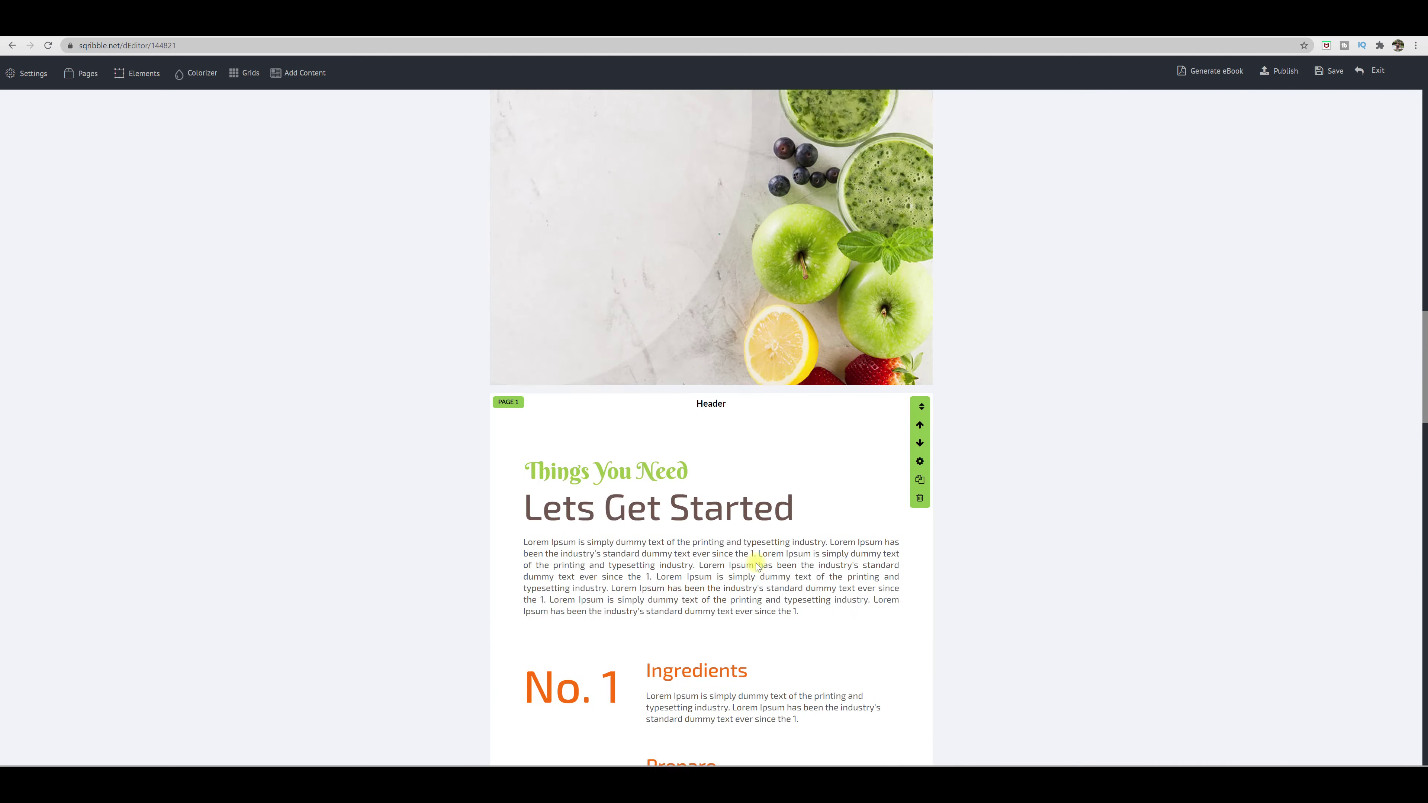
scroll(749, 567, "up", 12)
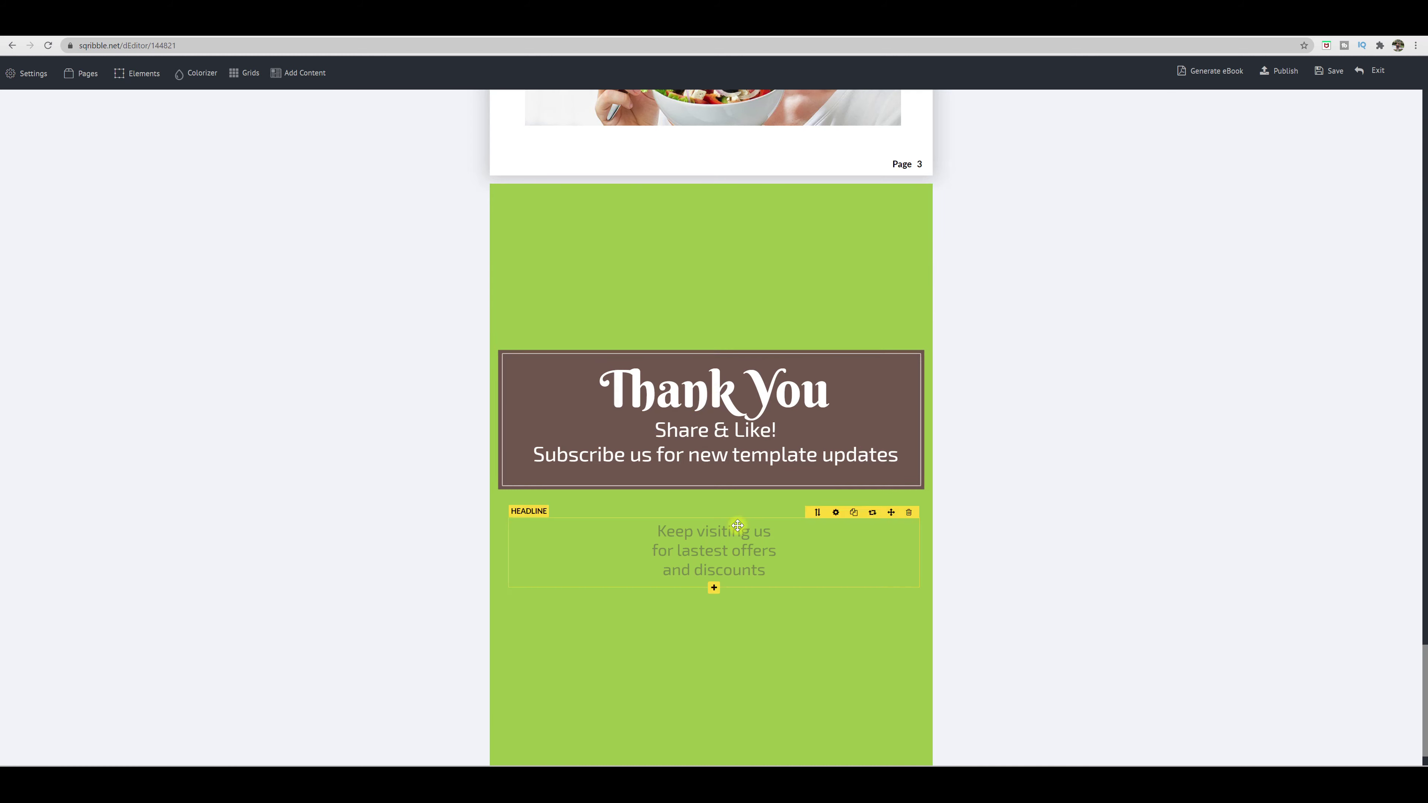
left_click(715, 474)
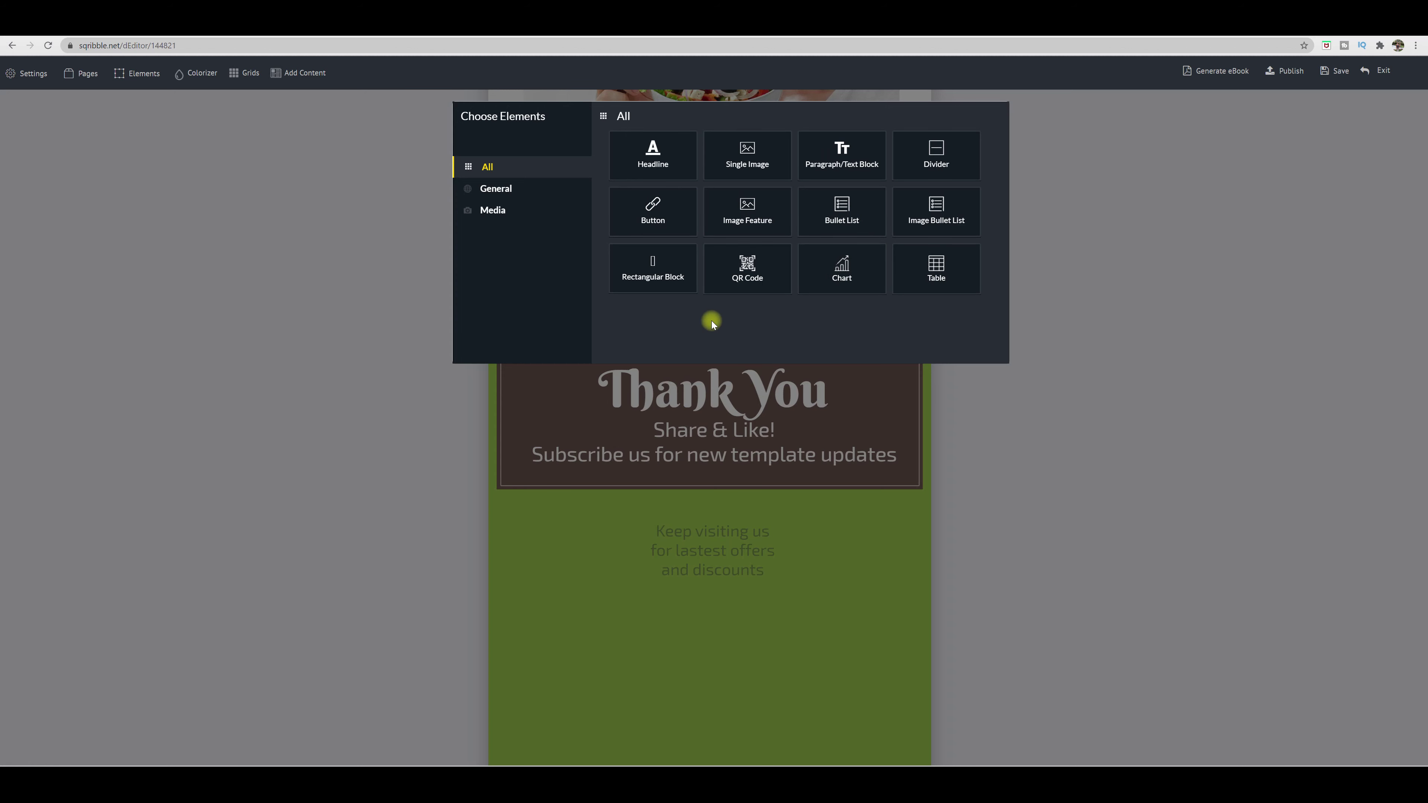
Insert a 350×150 Single Image placeholder and place it above the Thank You box
left_click(754, 158)
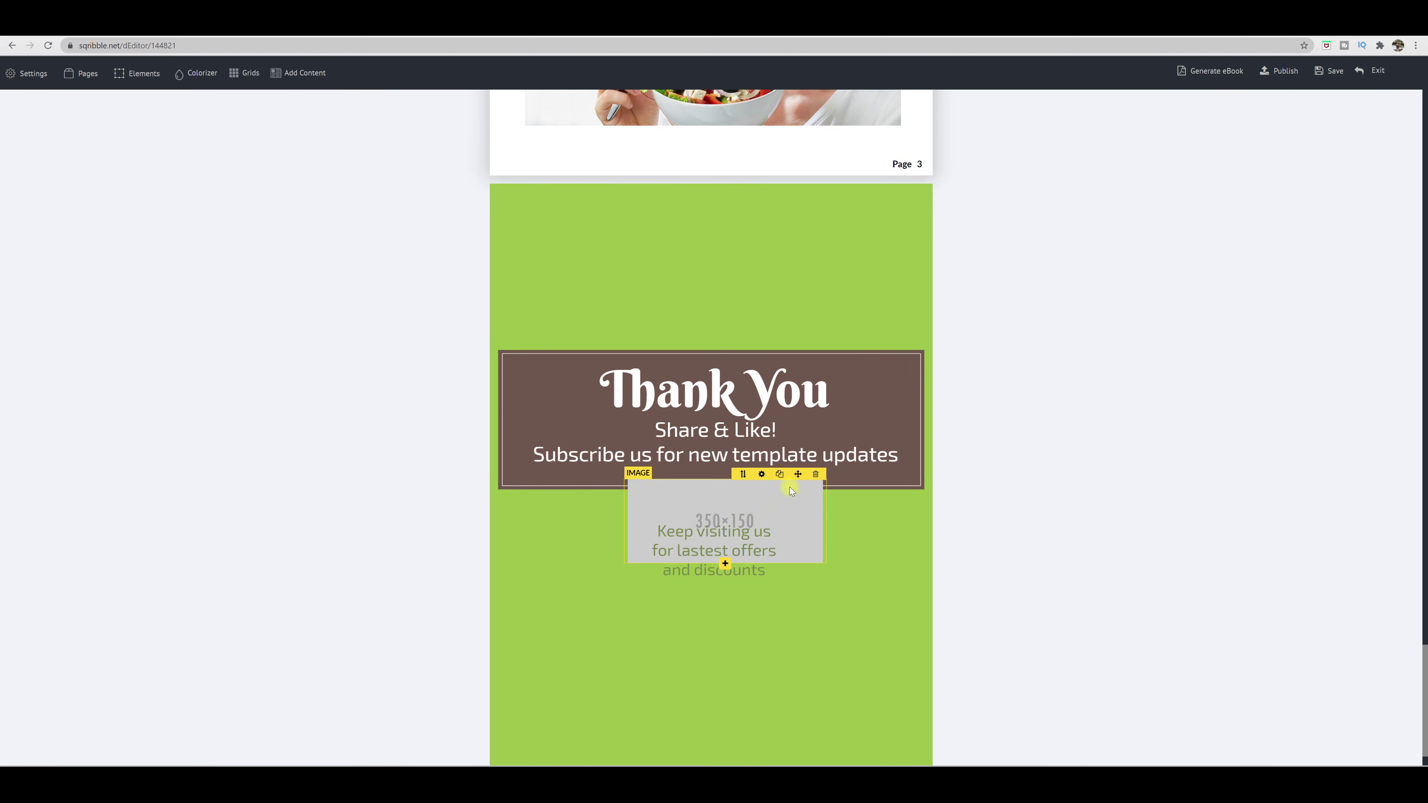
left_click_drag(799, 474, 884, 248)
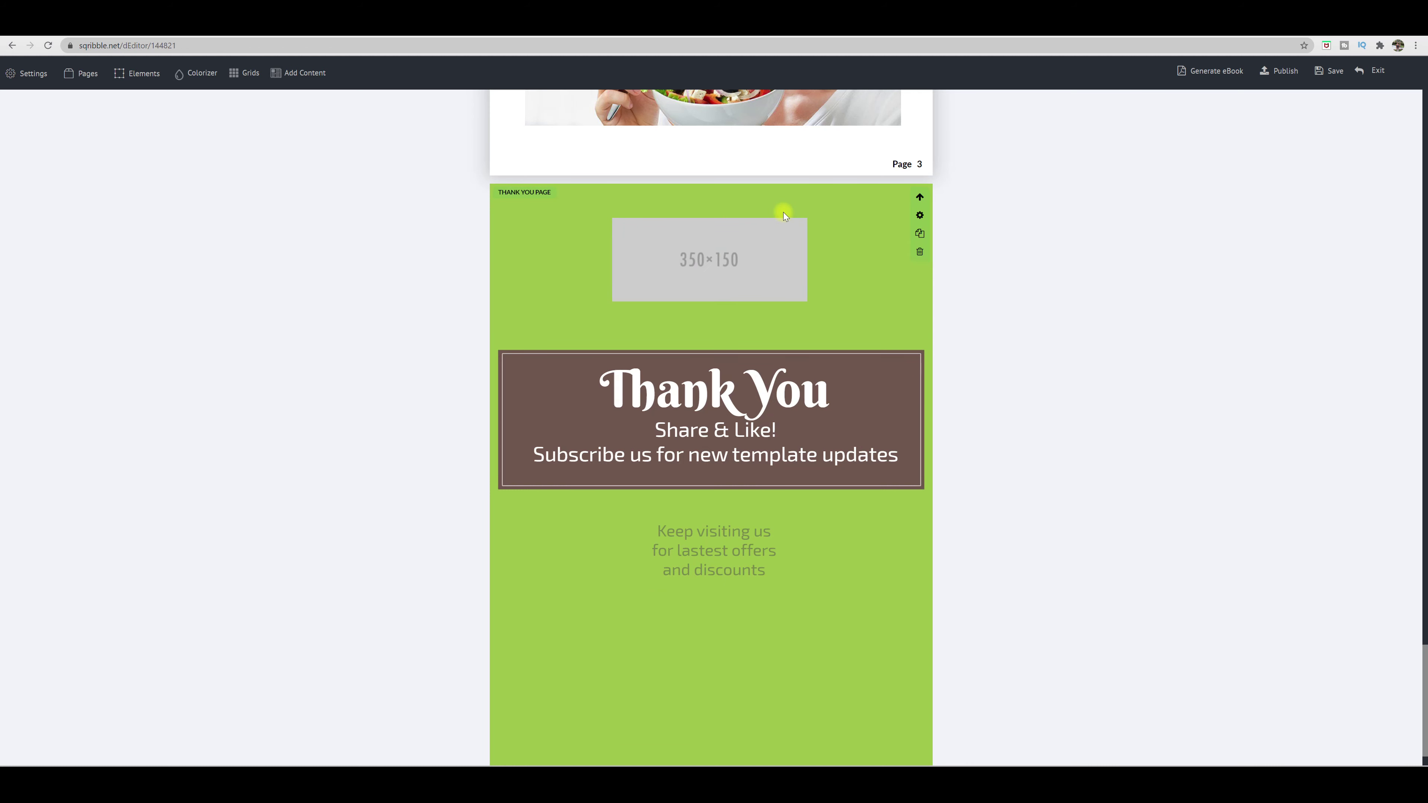
Open the placeholder's image library and browse the Stock, System and Web 2.0 Icons collections
left_click(713, 255)
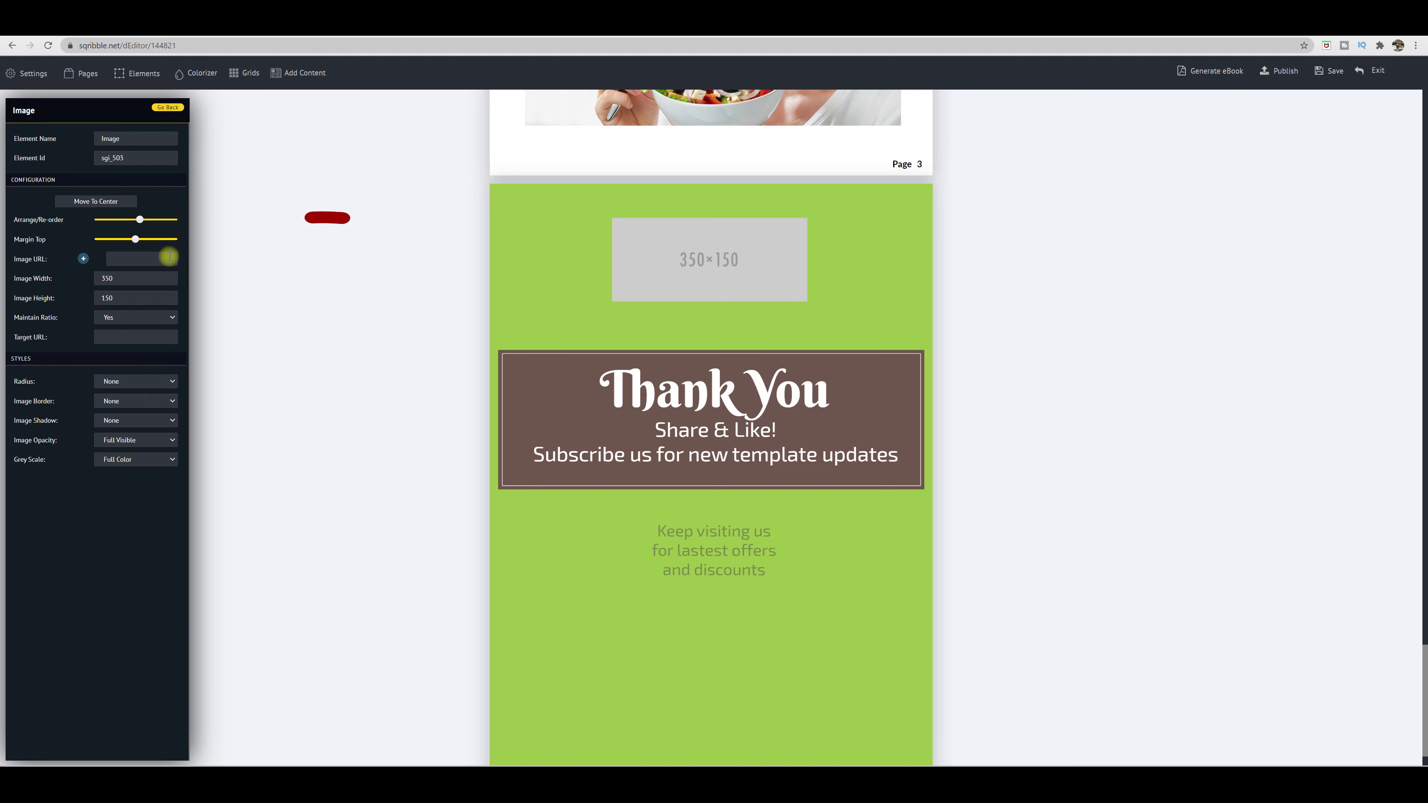
left_click(83, 259)
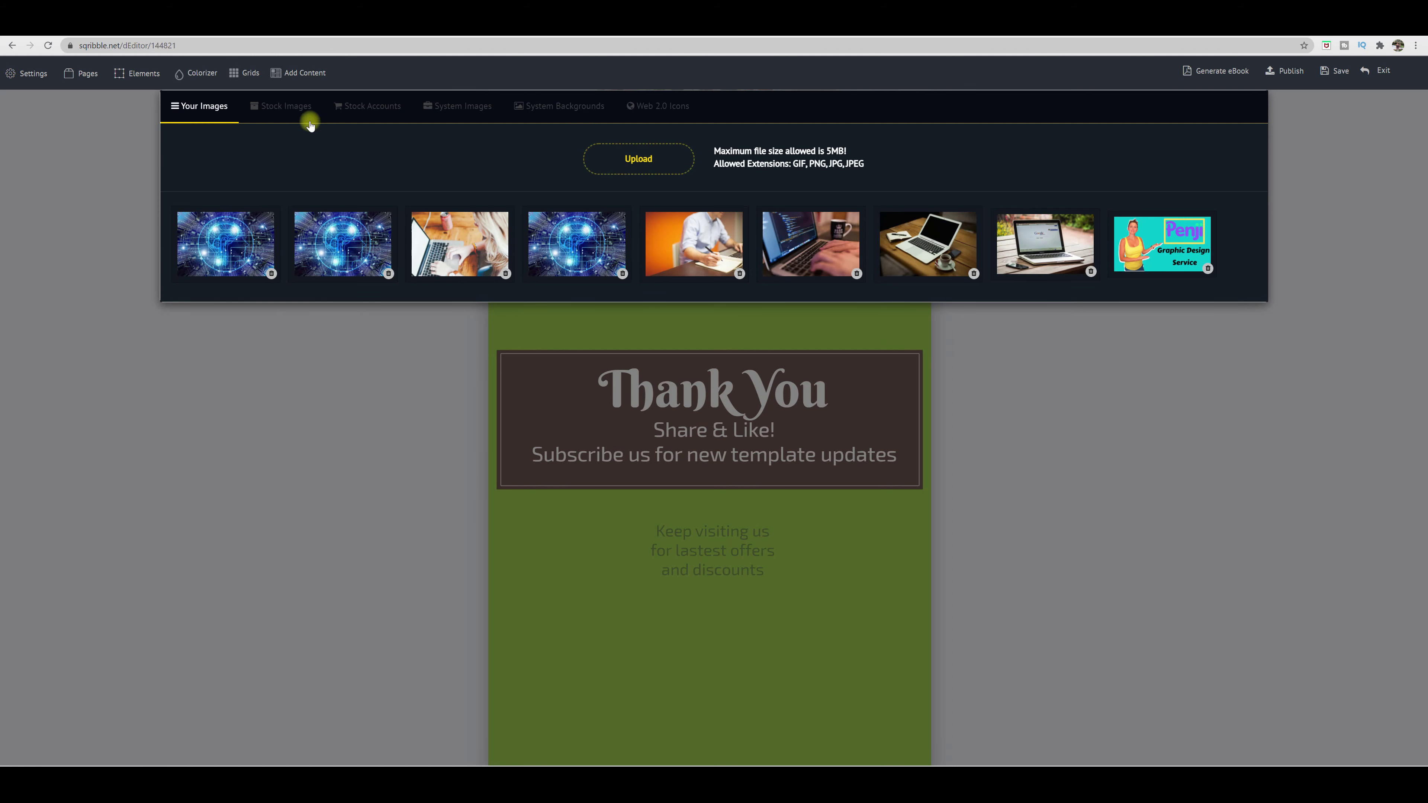
left_click(288, 107)
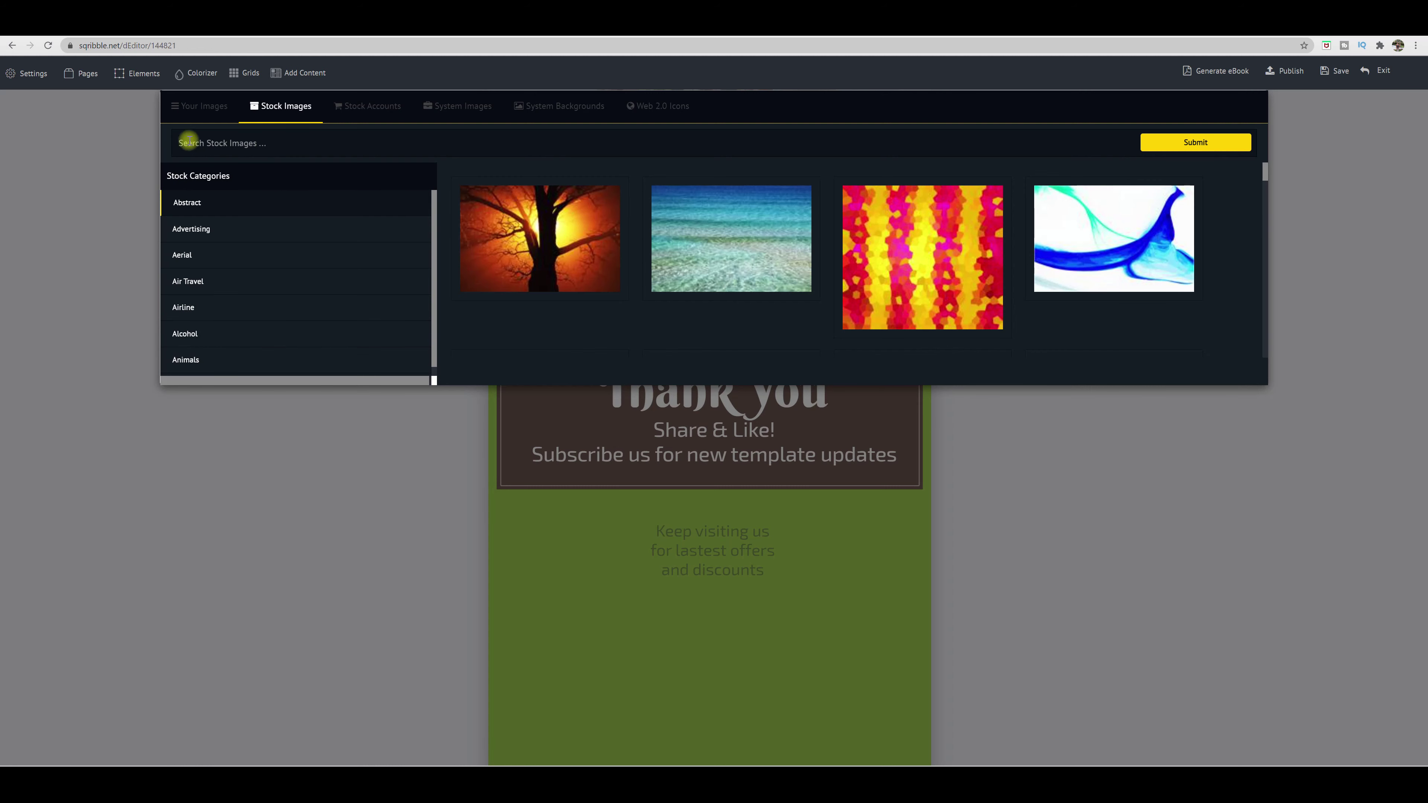
left_click(351, 108)
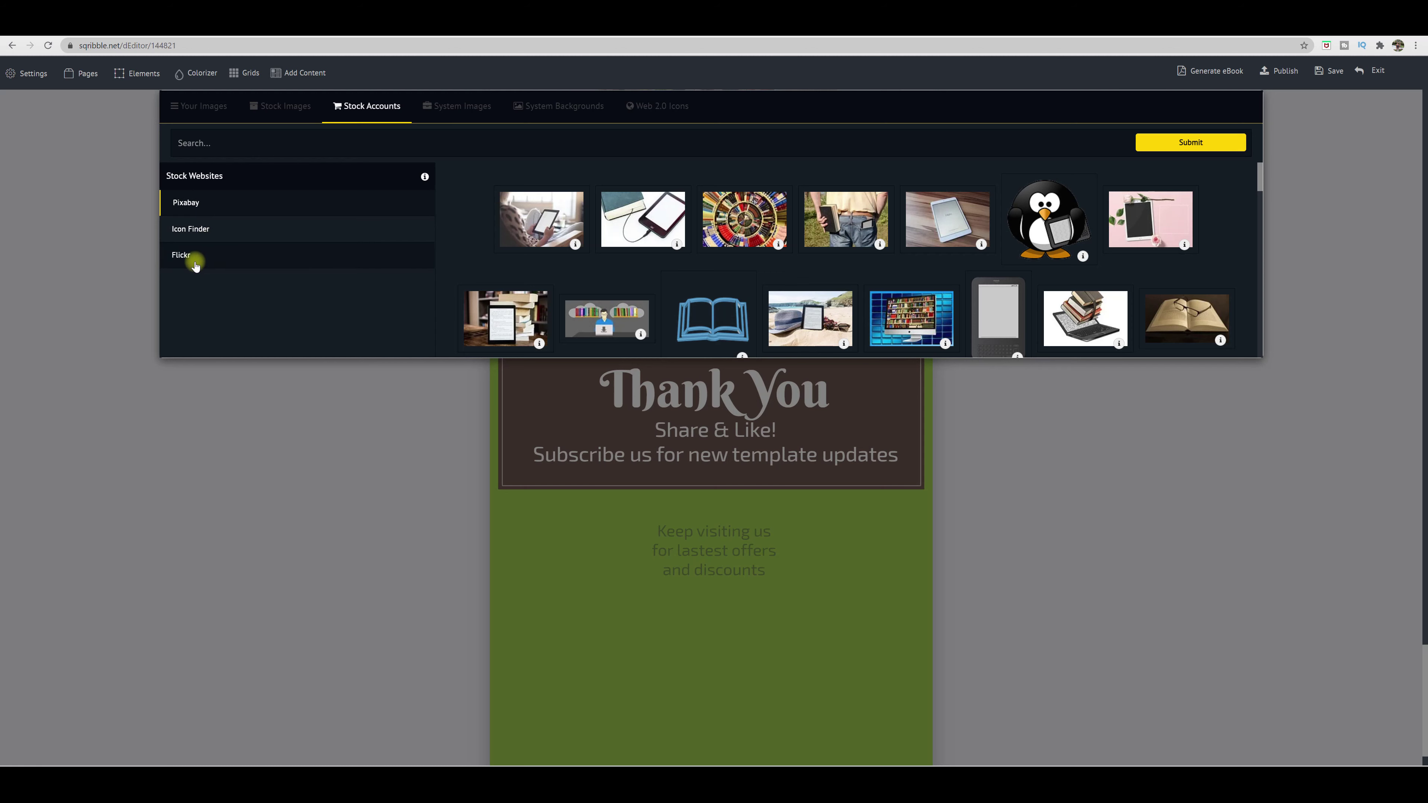
left_click(443, 109)
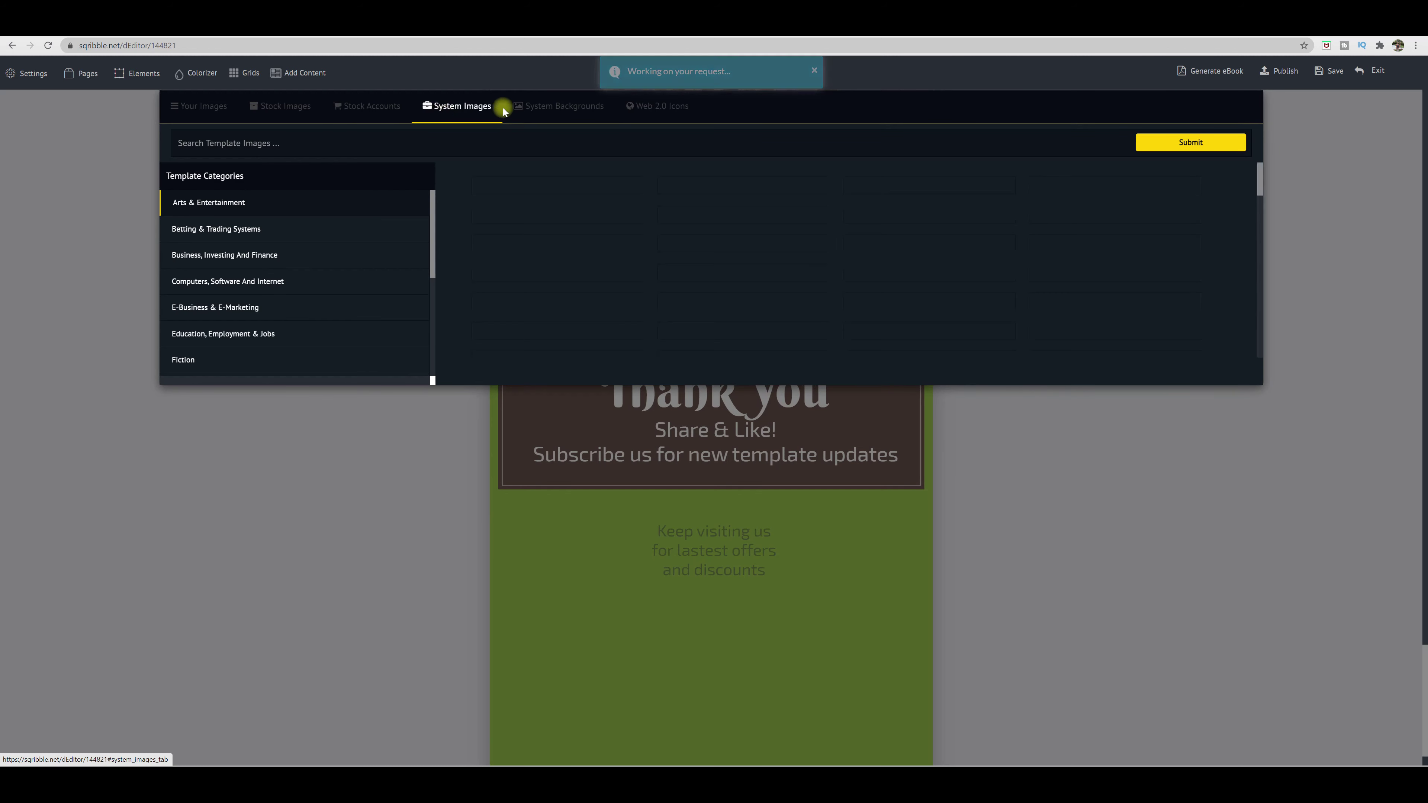
left_click(553, 105)
left_click(658, 106)
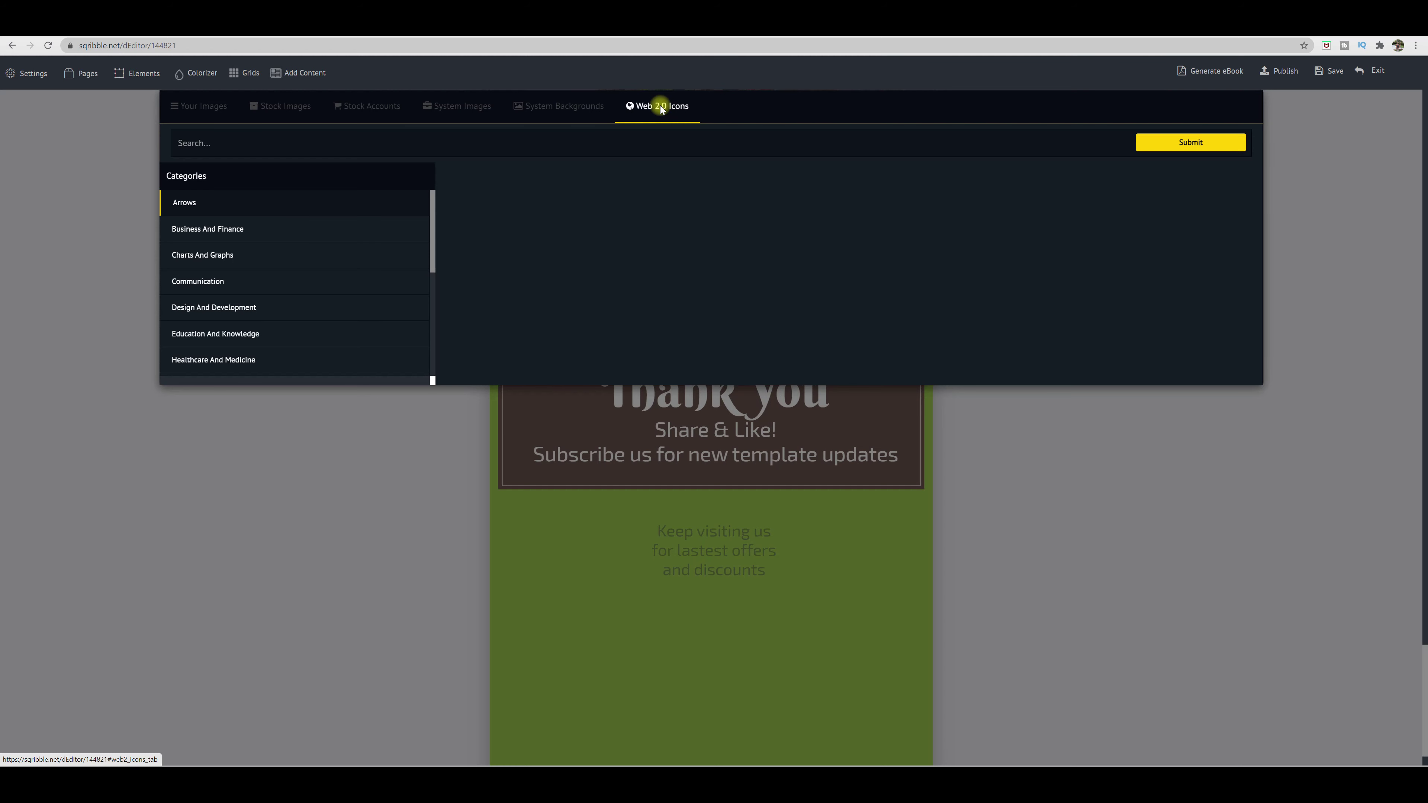
left_click(1201, 143)
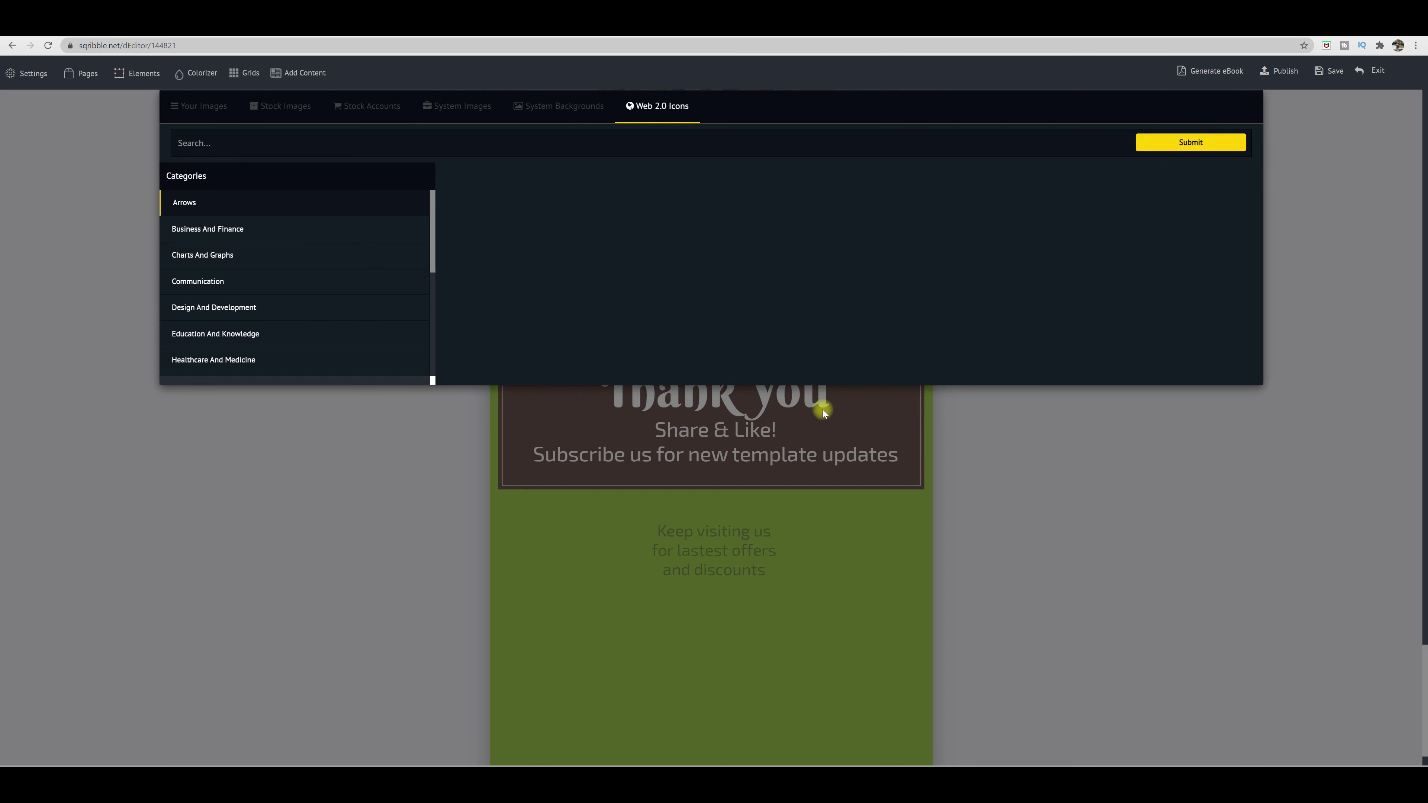
Fill the placeholder with the megaphone icon, reposition it, and head back to the cover
left_click(697, 388)
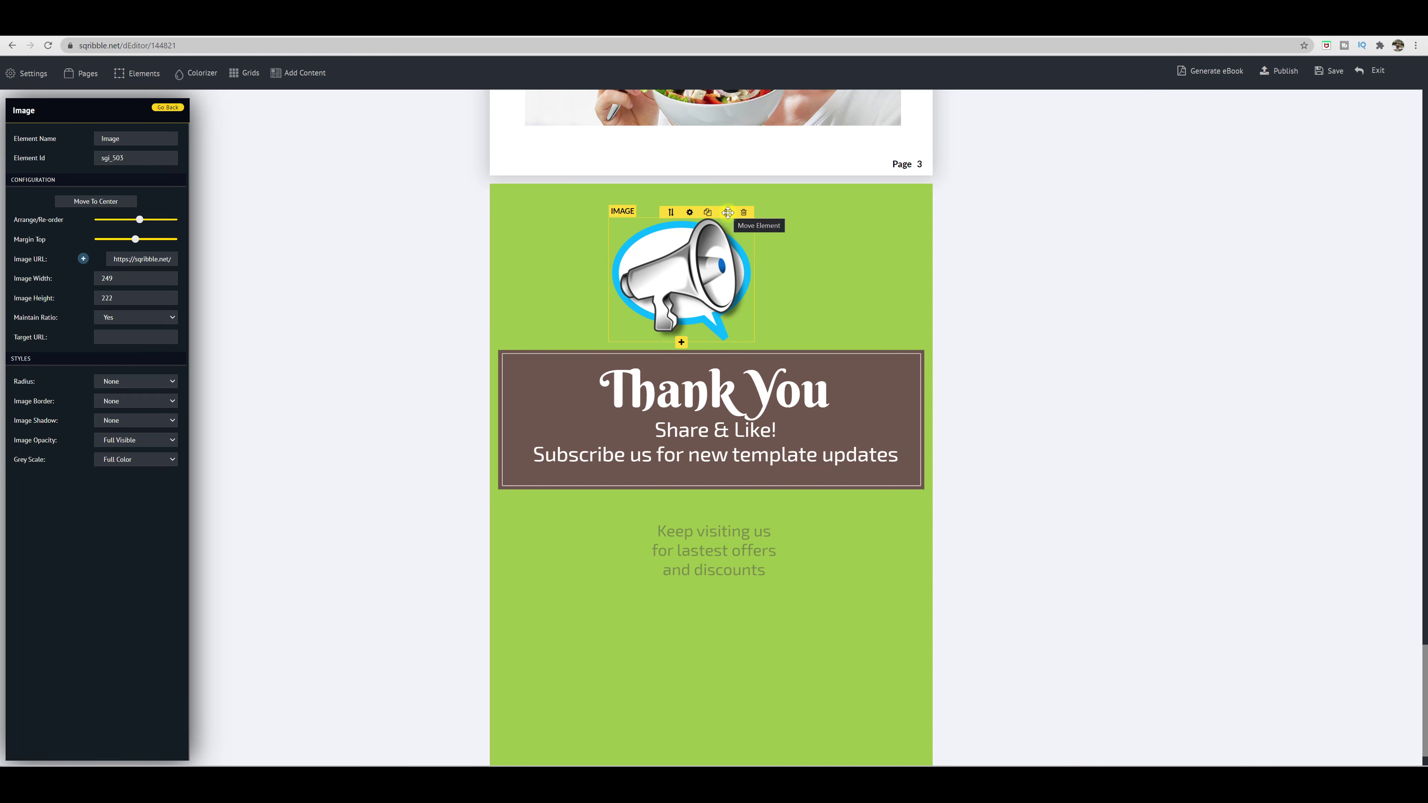
left_click_drag(728, 210, 620, 201)
scroll(787, 506, "up", 20)
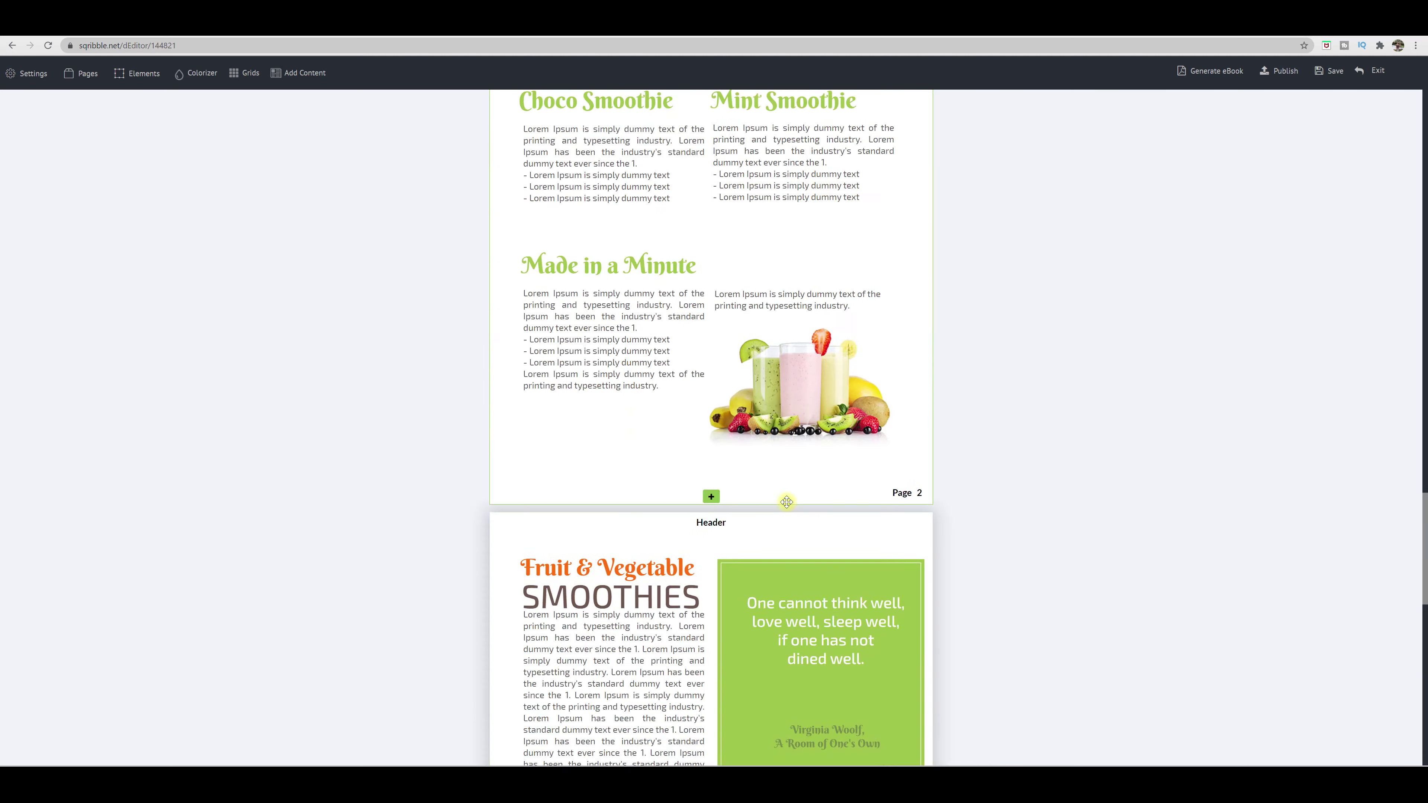
scroll(808, 460, "up", 10)
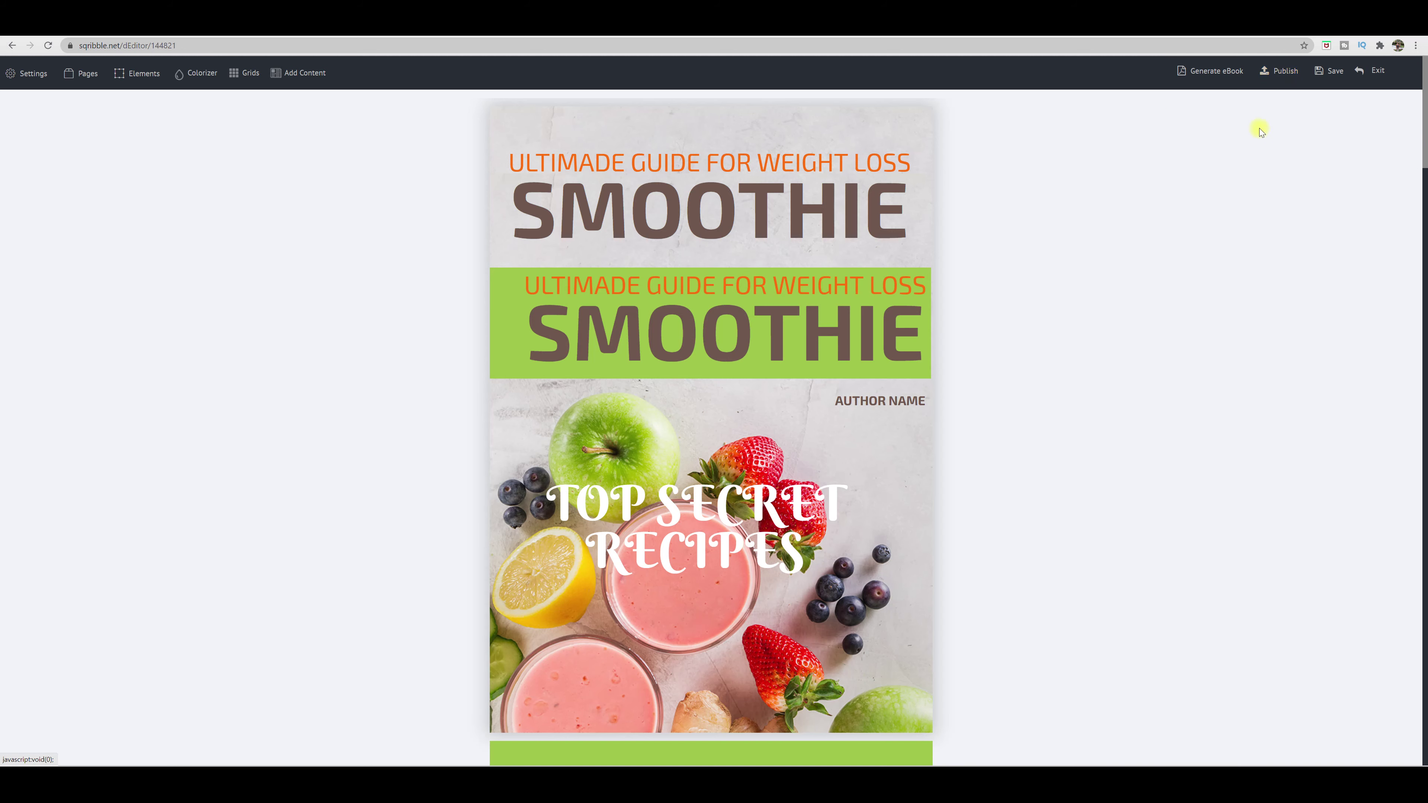
Generate the finished Smoothie Top Secret Recipes ebook
left_click(1200, 73)
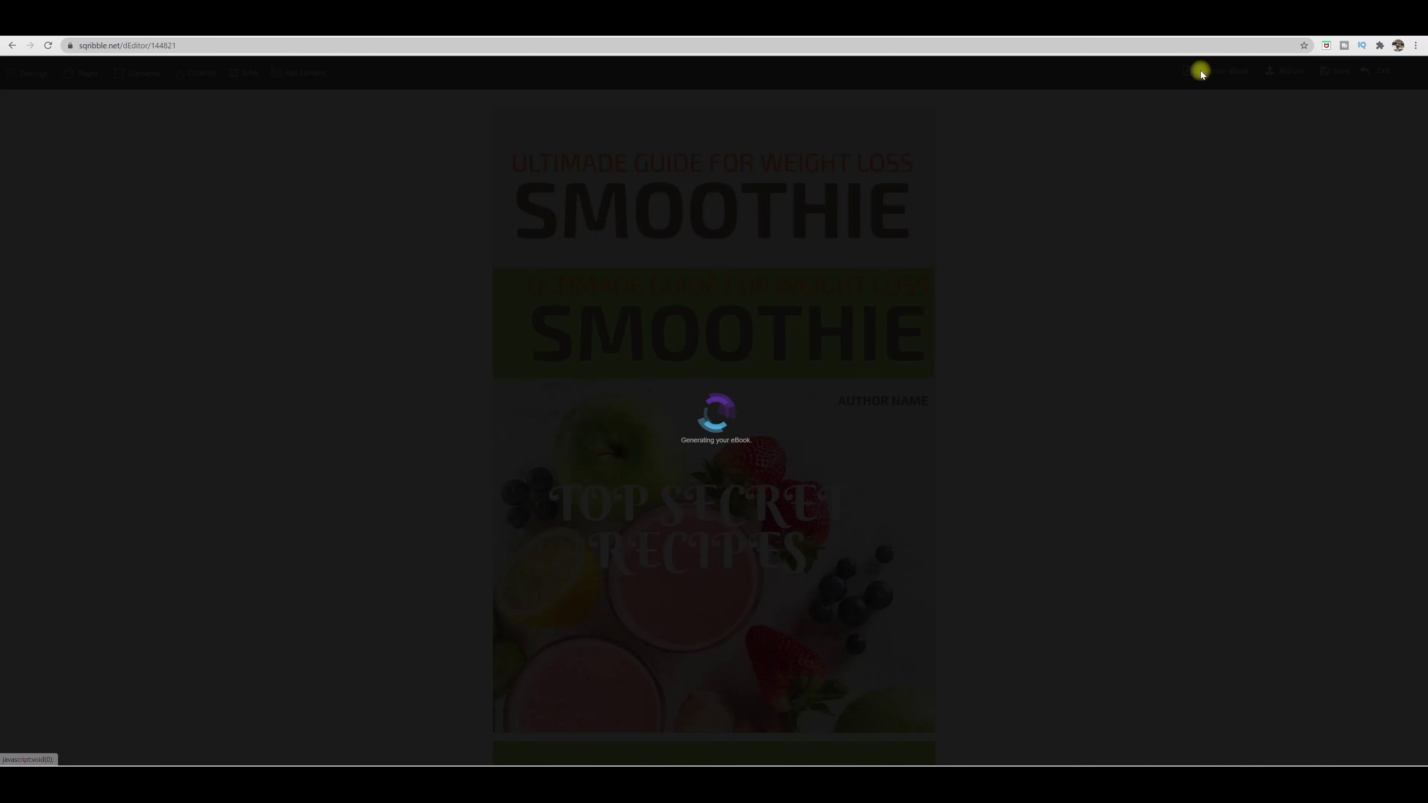